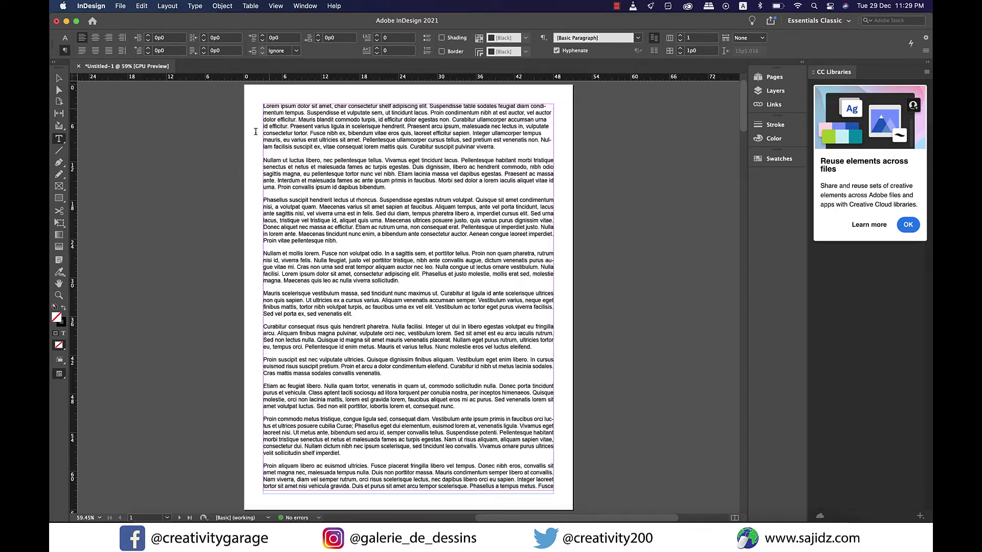
Step: Insert the heading DEMO PARAGRAPH 1 on a new line above the first body paragraph
left_click(267, 108)
key("Return")
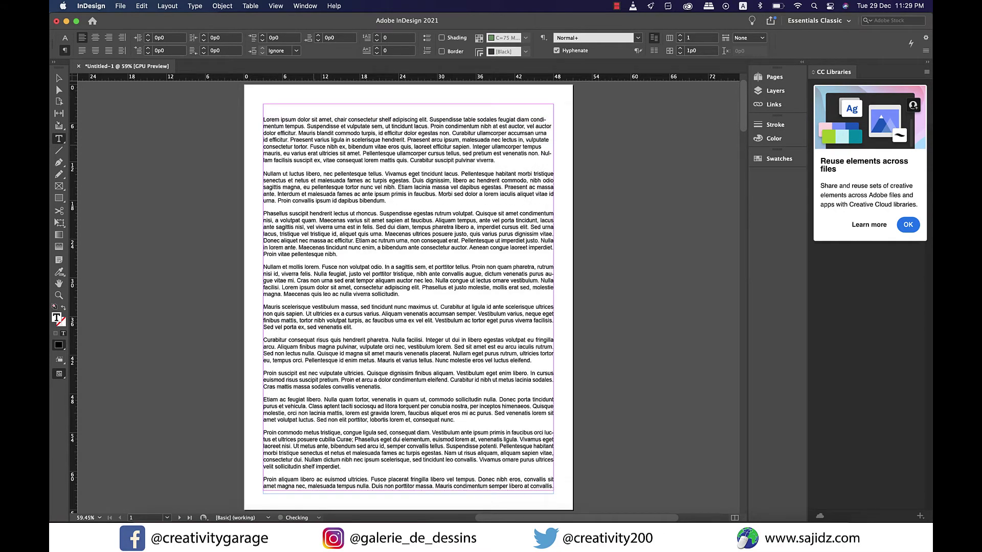
type("text")
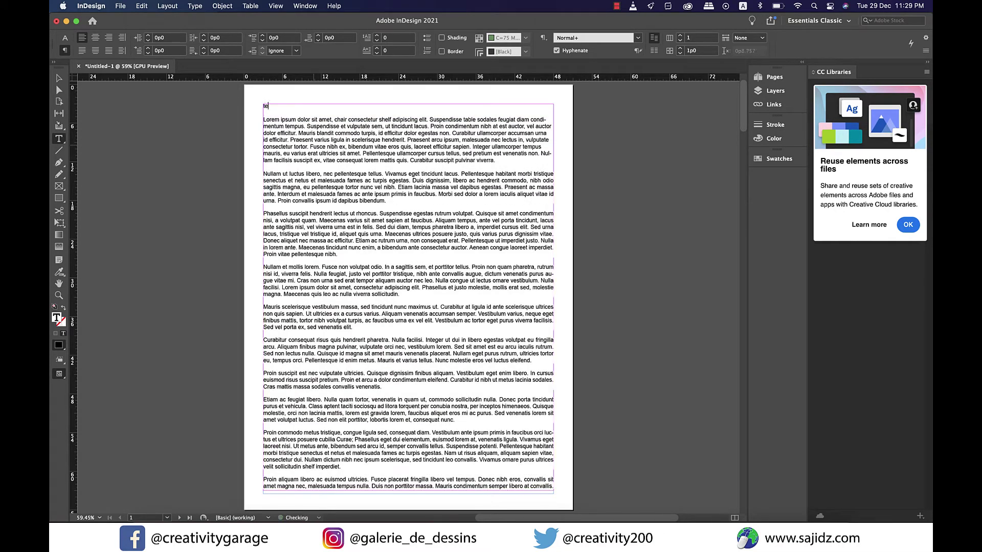
key("BackSpace")
key("BackSpace")
key("BackSpace")
key("BackSpace")
key("BackSpace")
type("PARAGRAP")
key("BackSpace")
type("PH 1")
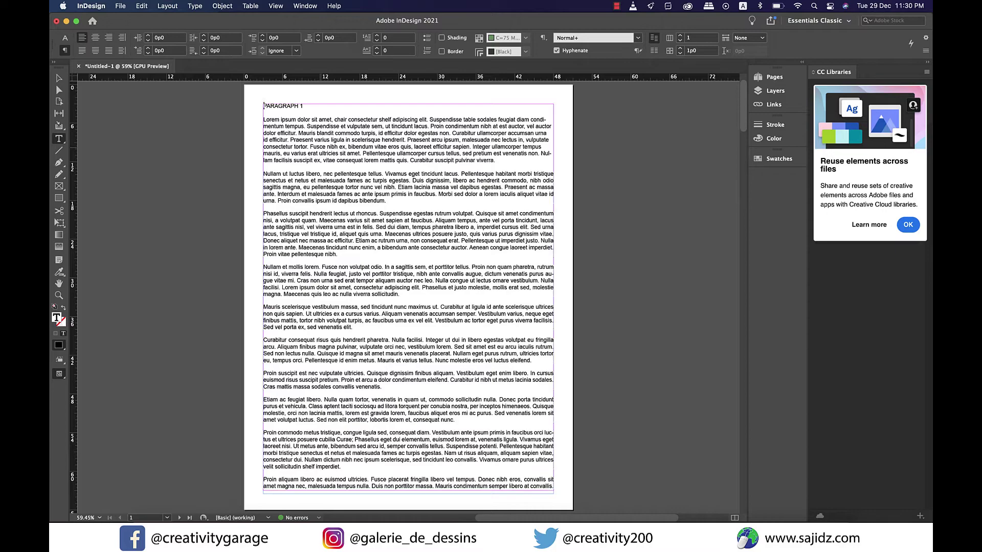
type("DEMO")
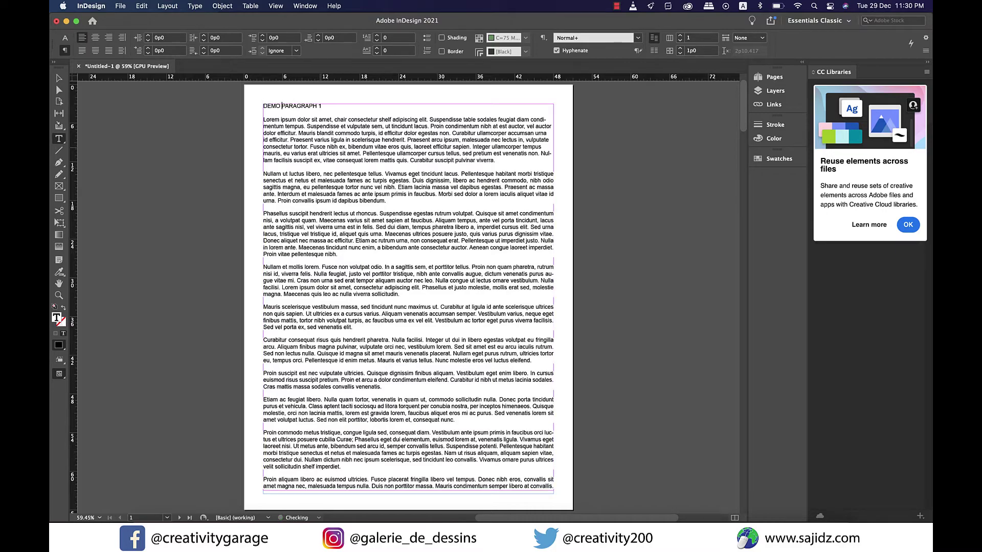
Step: Add DEMO PARAGRAPH 2 as its own line before the Nullam paragraph
left_click(264, 107)
key("Return")
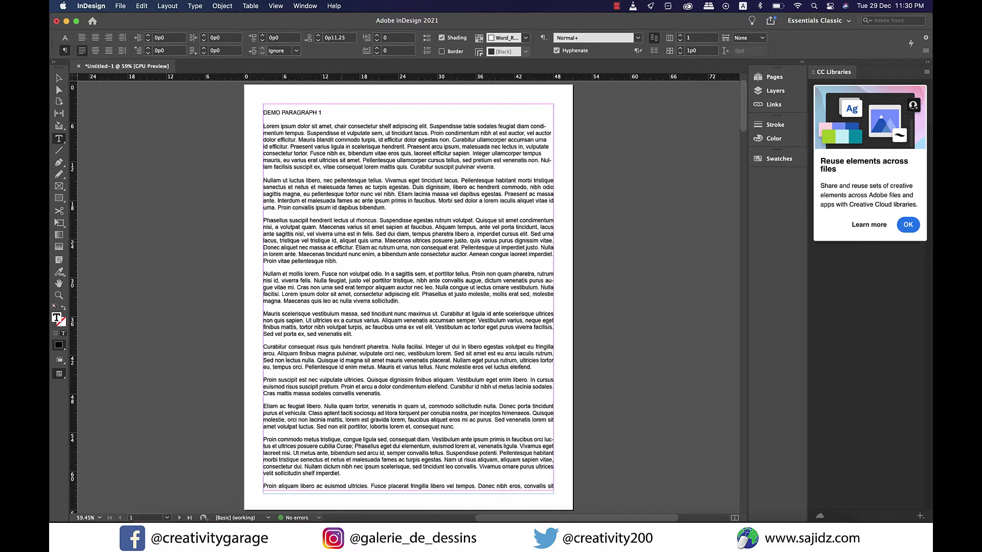
type("DEMO PARAGR")
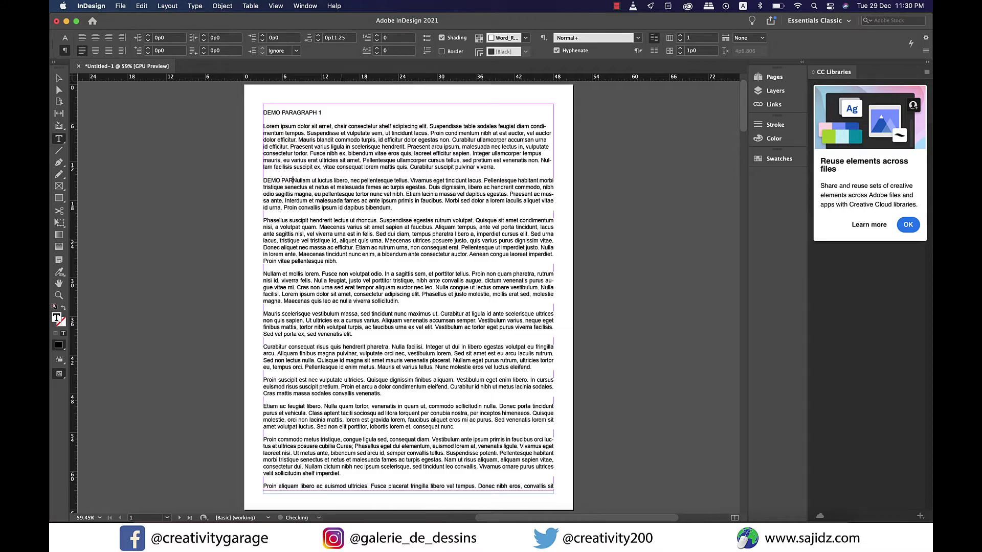
type("APH 2")
key("Return")
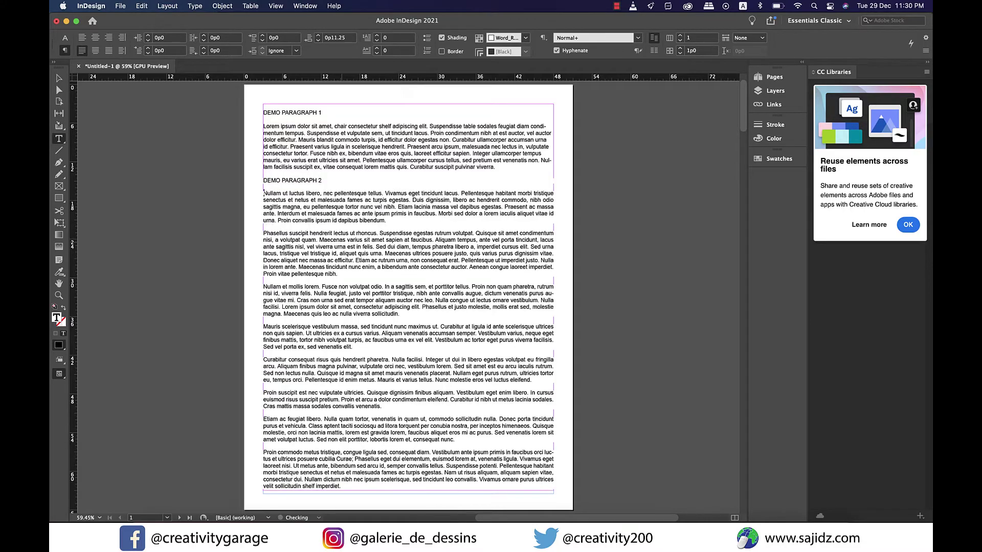
Step: With the cursor in DEMO PARAGRAPH 1, toggle the Control panel Border on and off
left_click(282, 220)
left_click(313, 116)
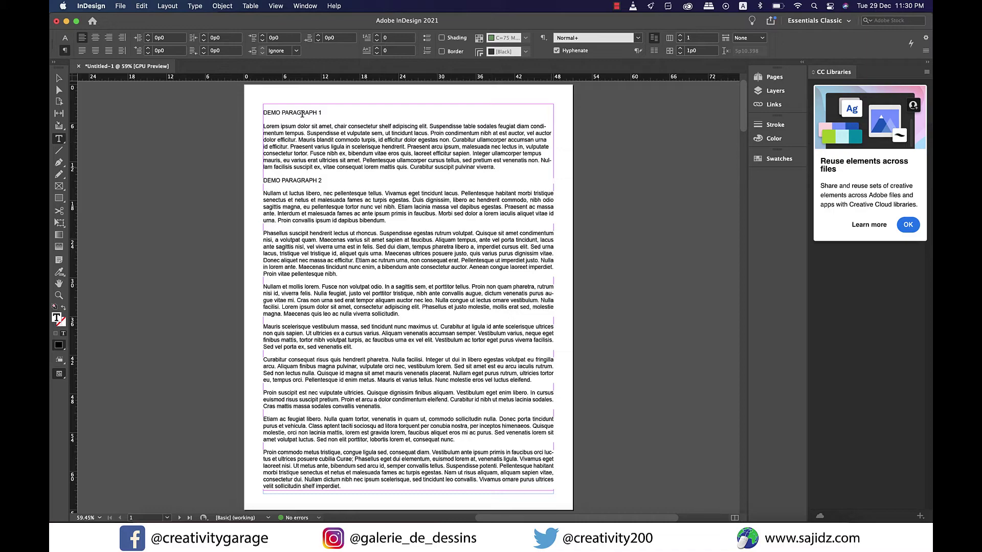
left_click(302, 113)
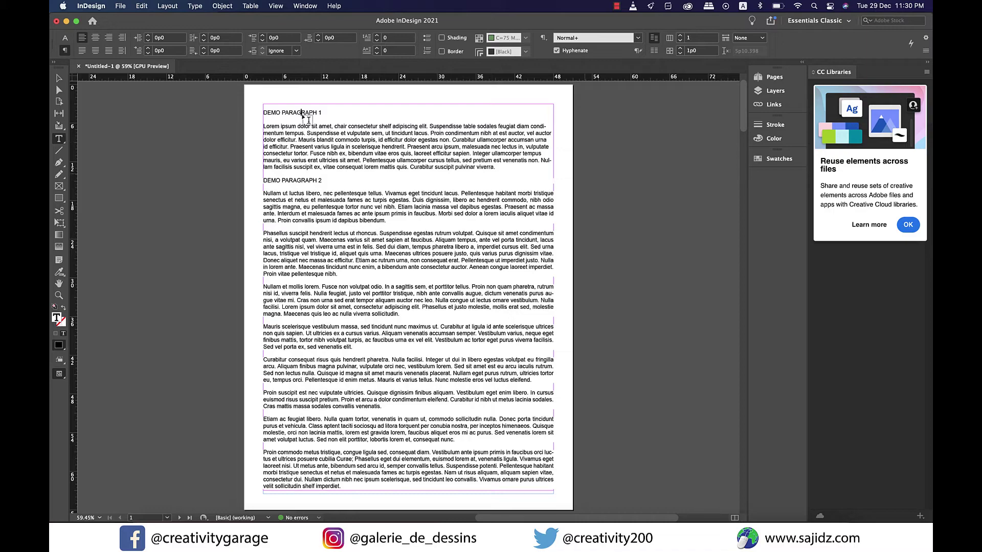
left_click(442, 51)
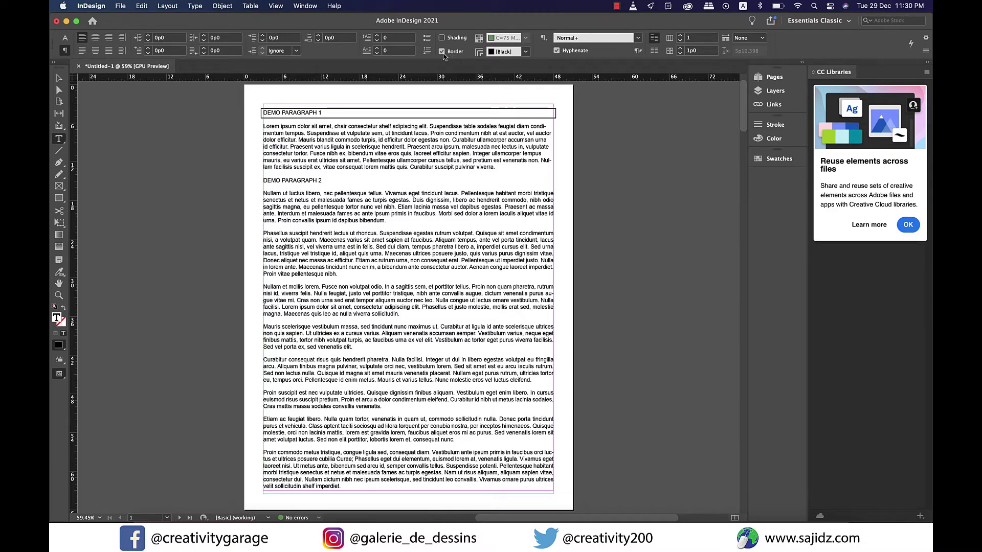
left_click(442, 52)
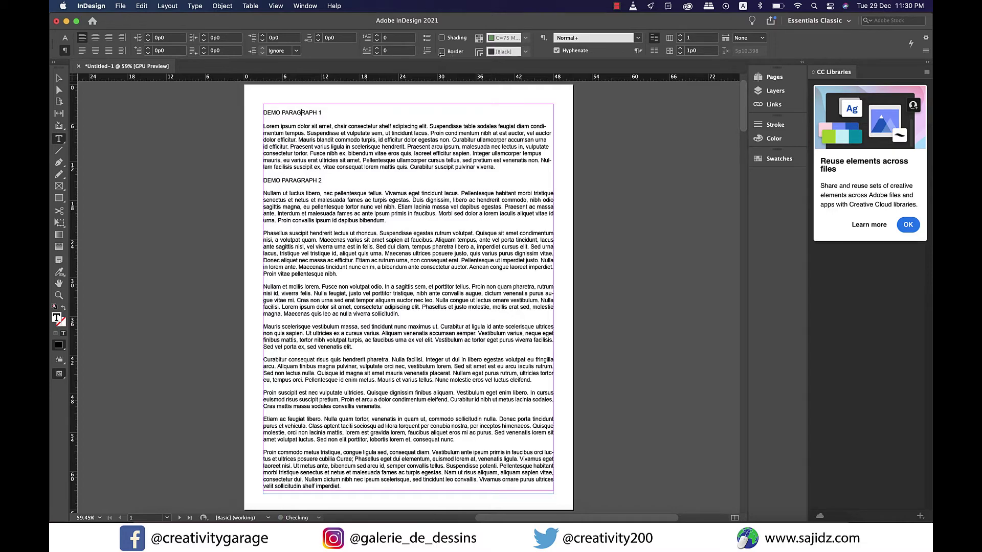
Step: Open Paragraph Borders and Shading and turn on a border for DEMO PARAGRAPH 1
left_click(926, 52)
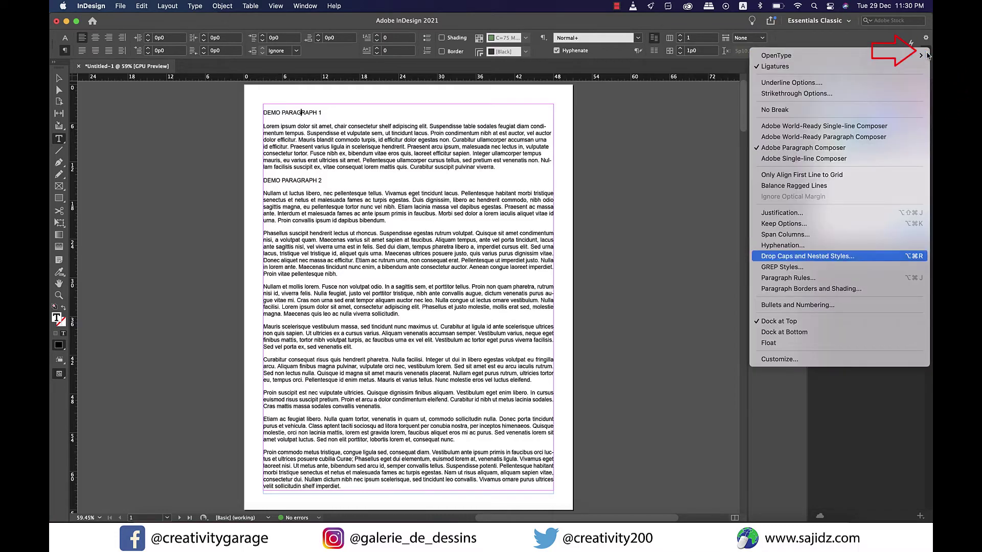
left_click(813, 288)
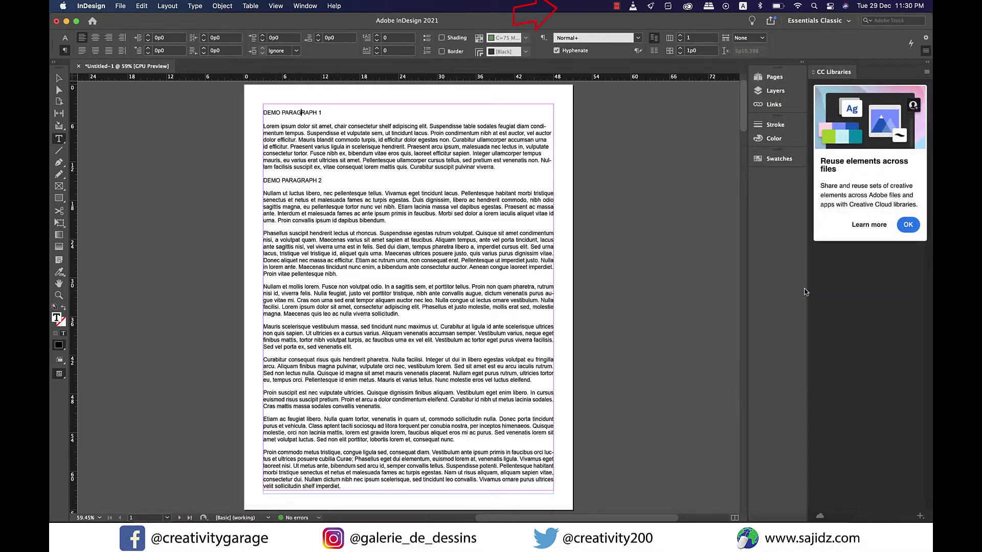
left_click_drag(756, 82, 746, 66)
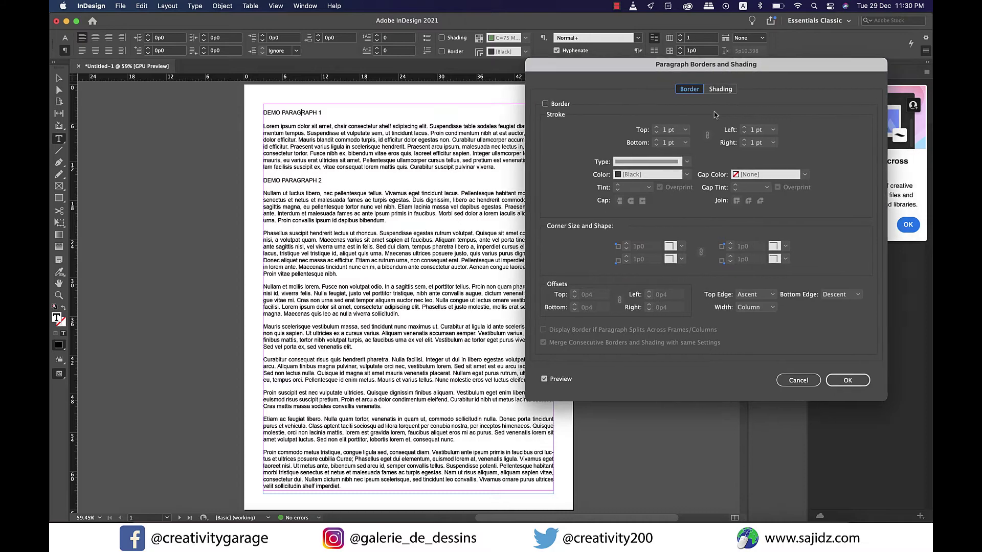
left_click(544, 378)
left_click(544, 379)
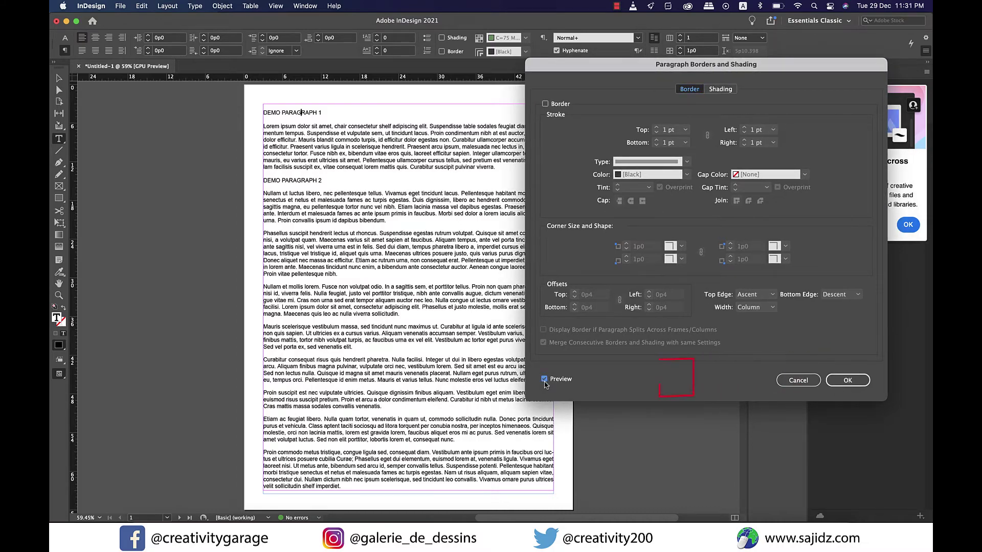
left_click(546, 105)
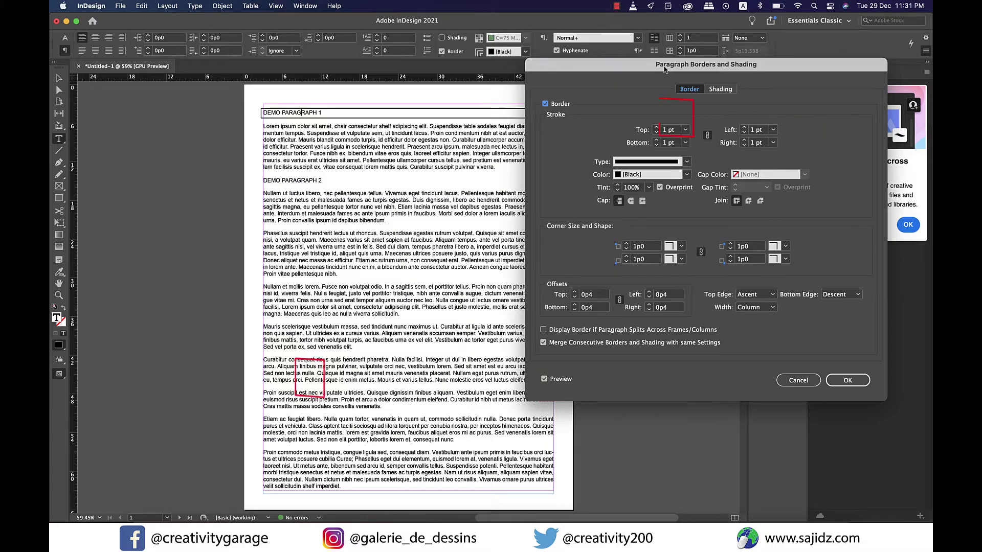
left_click_drag(664, 68, 675, 53)
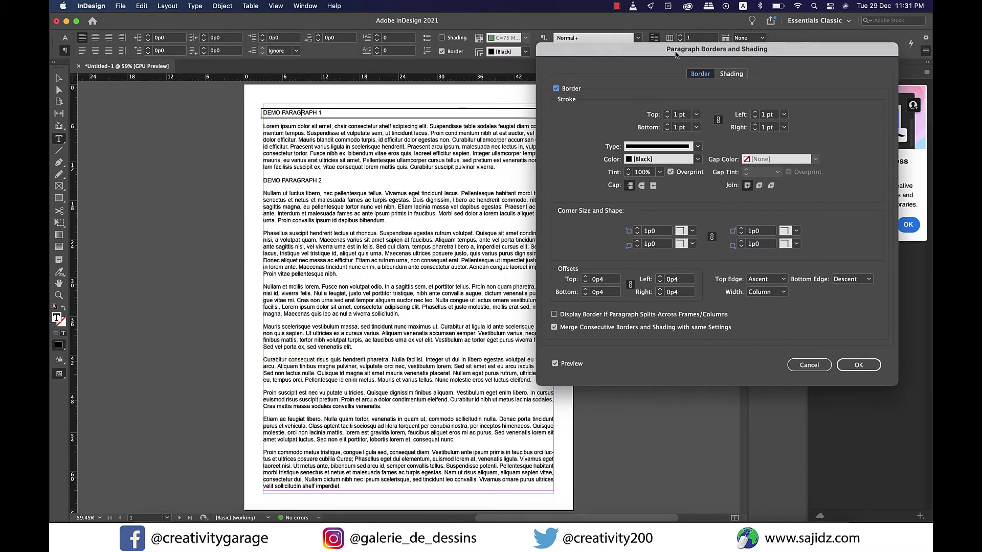
Step: Try border weights from 6 pt down to 0 pt, settling on 1 pt
left_click(667, 112)
left_click(667, 112)
left_click(668, 112)
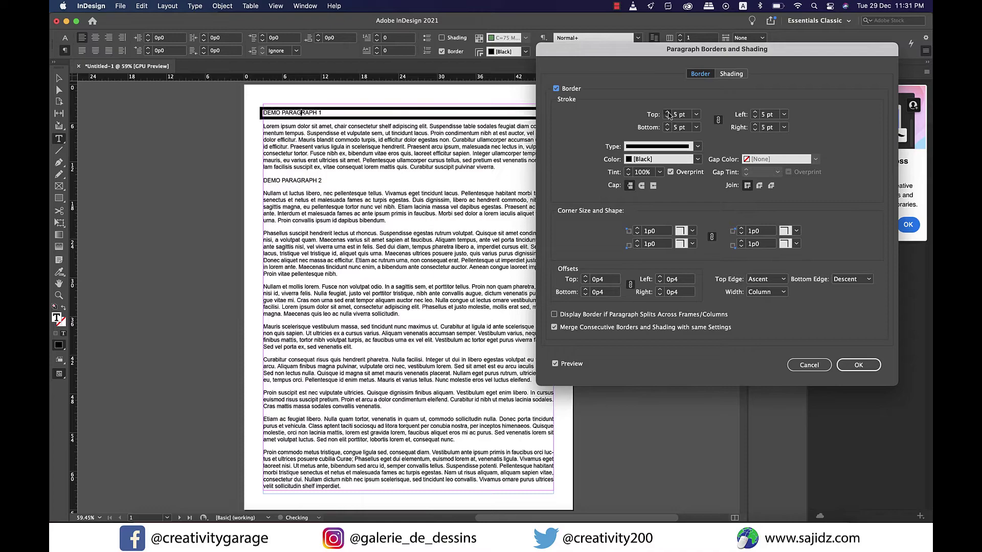
left_click(667, 112)
left_click(667, 113)
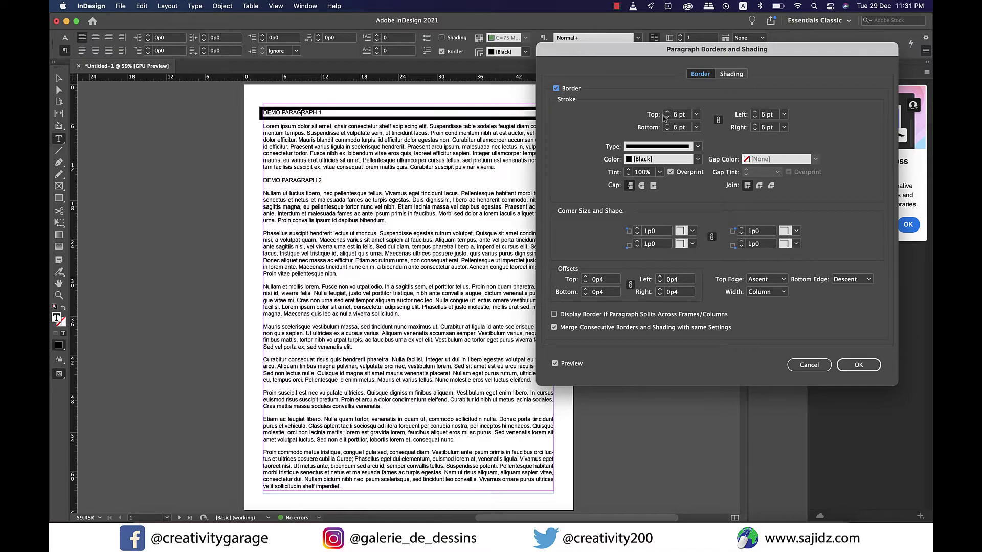
left_click(667, 130)
left_click(667, 130)
left_click(666, 130)
left_click(667, 129)
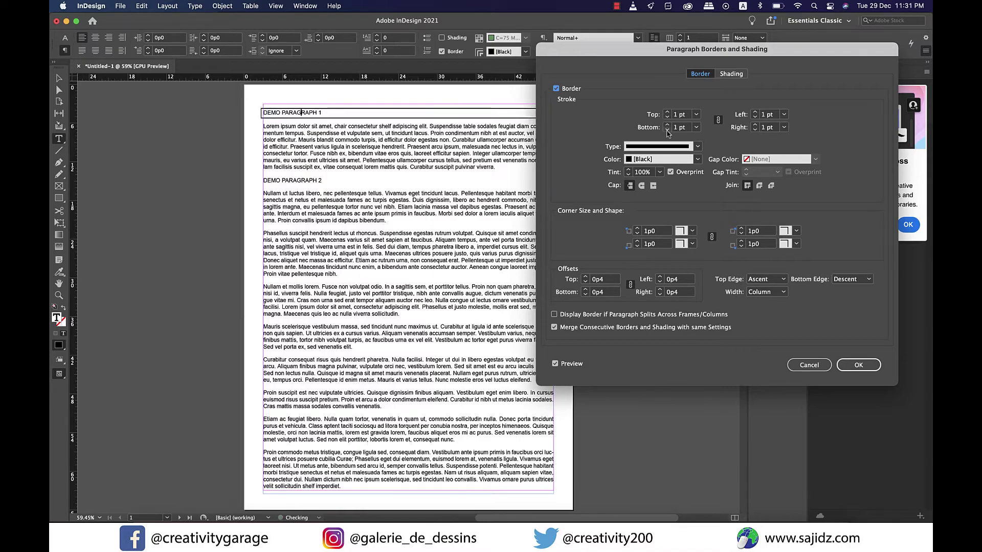
left_click(667, 130)
left_click(667, 130)
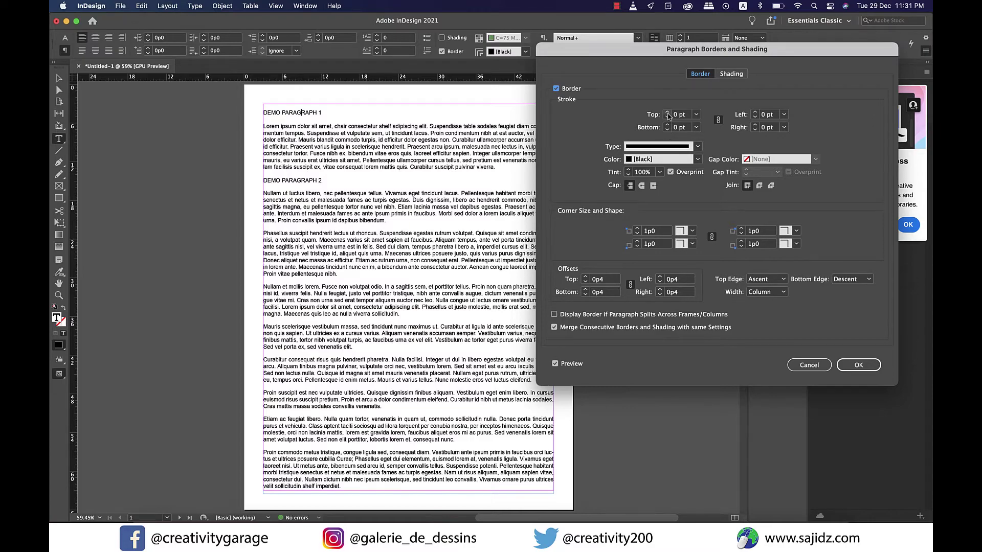
left_click(667, 112)
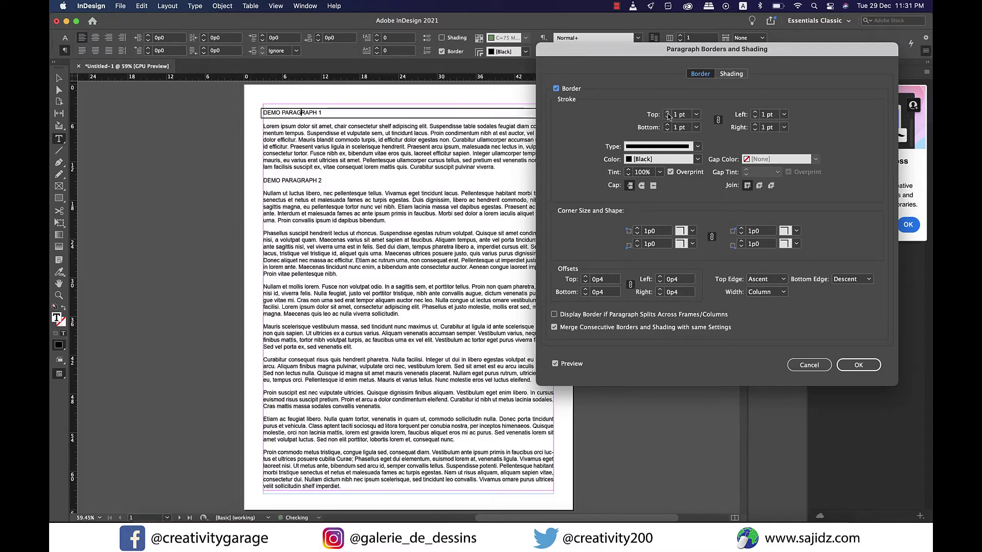
Step: Try a 6 pt Thick – Thin border, then undo back to a 1 pt solid line
left_click(697, 147)
left_click(672, 179)
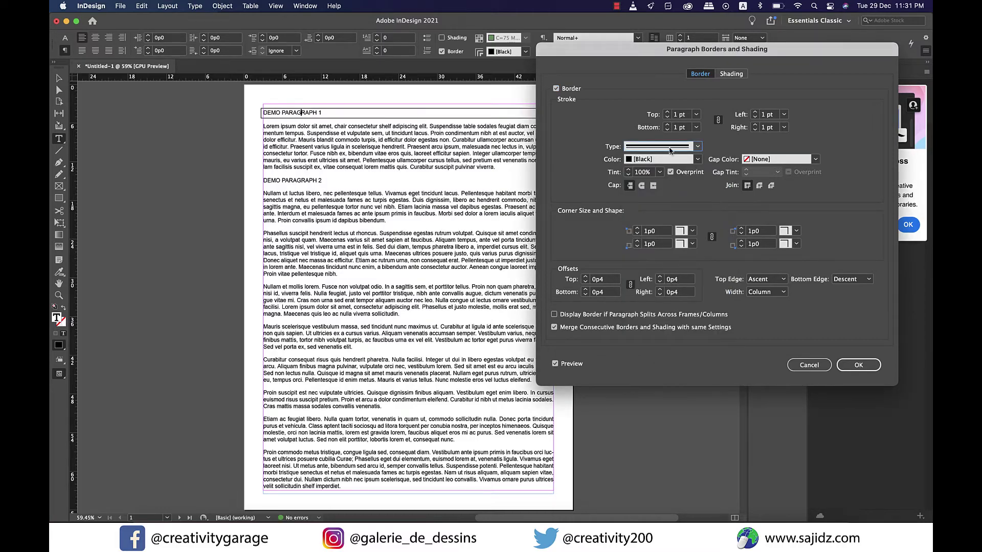
left_click(667, 112)
left_click(667, 113)
left_click(667, 113)
left_click(668, 114)
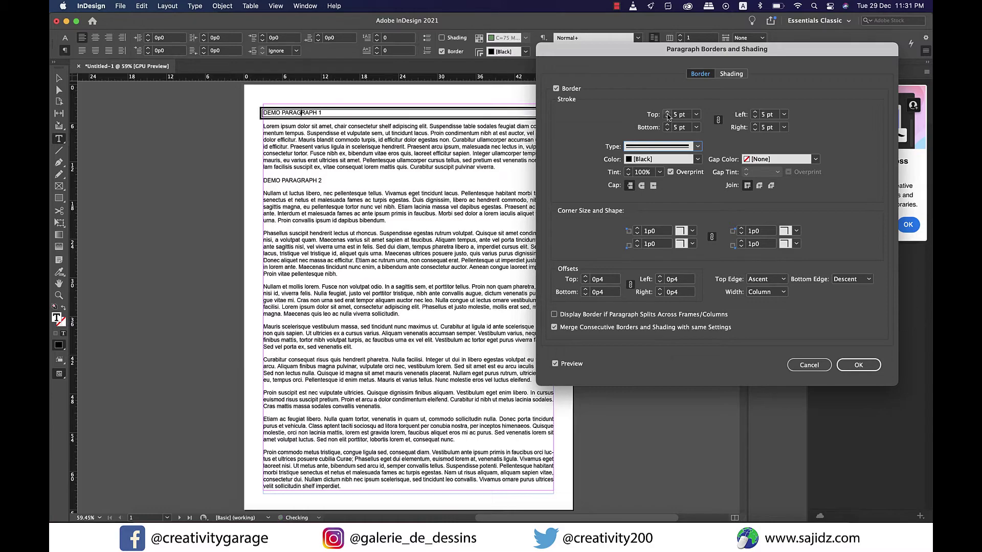
left_click(668, 113)
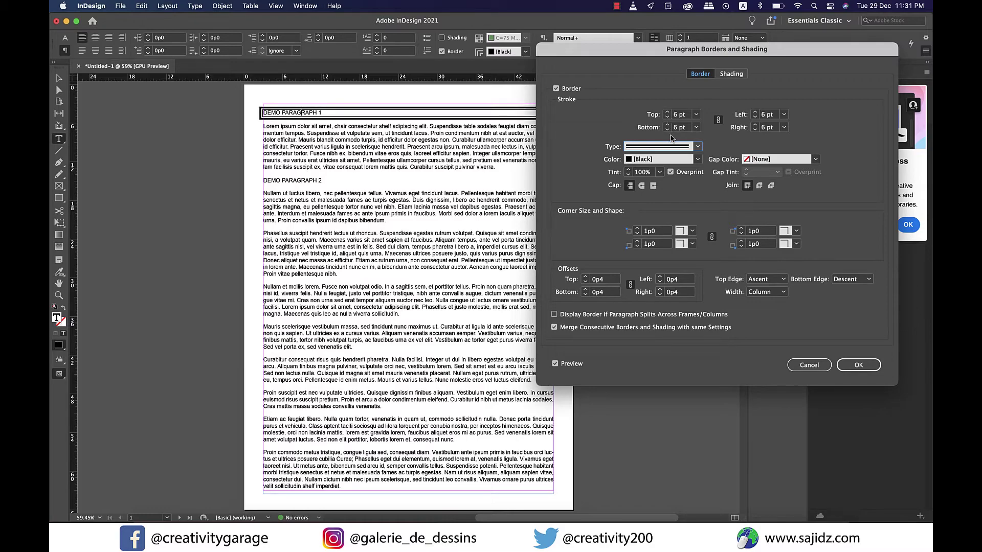
key("super+z")
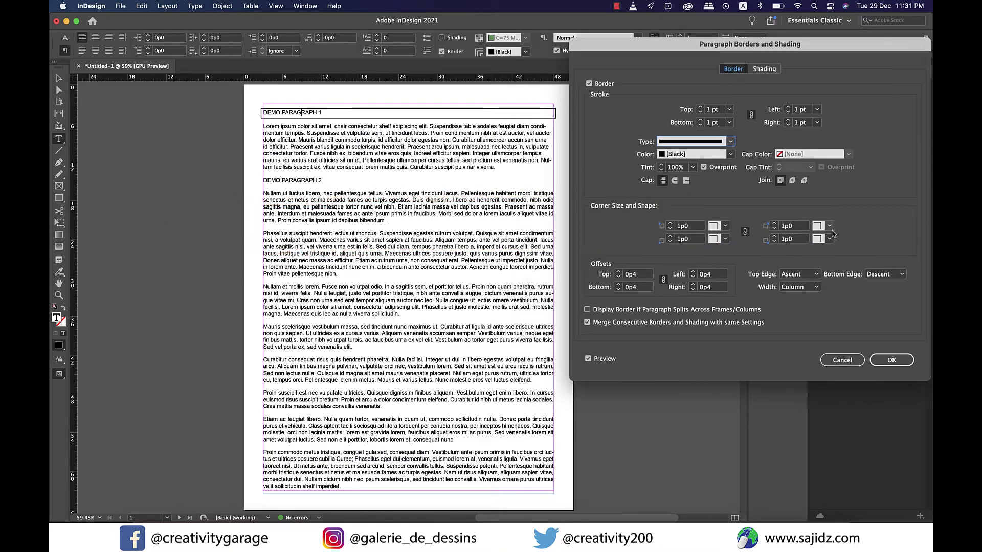
Step: Preview Rounded, Inset and Fancy corner shapes on the heading border
left_click(830, 227)
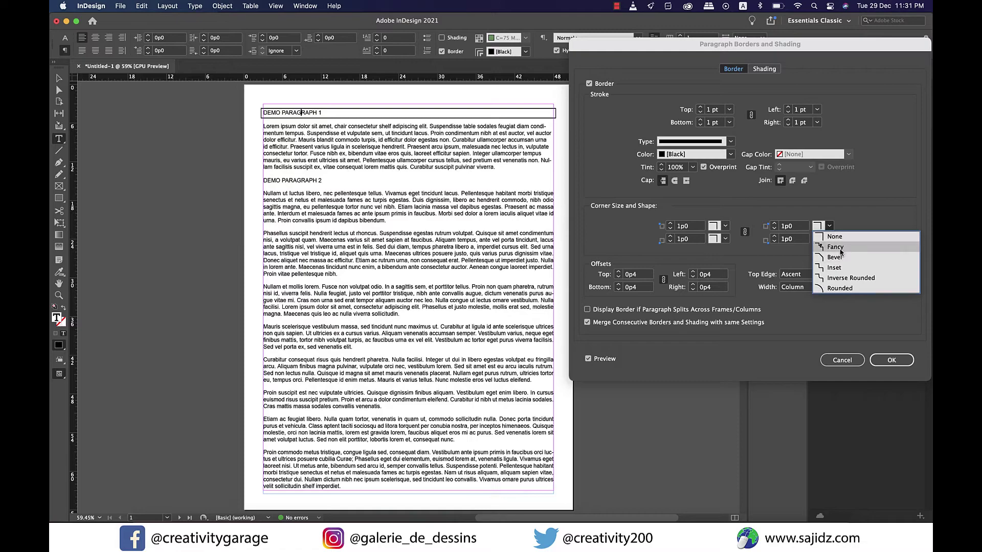
key("Down")
key("Down")
key("Down")
key("Down")
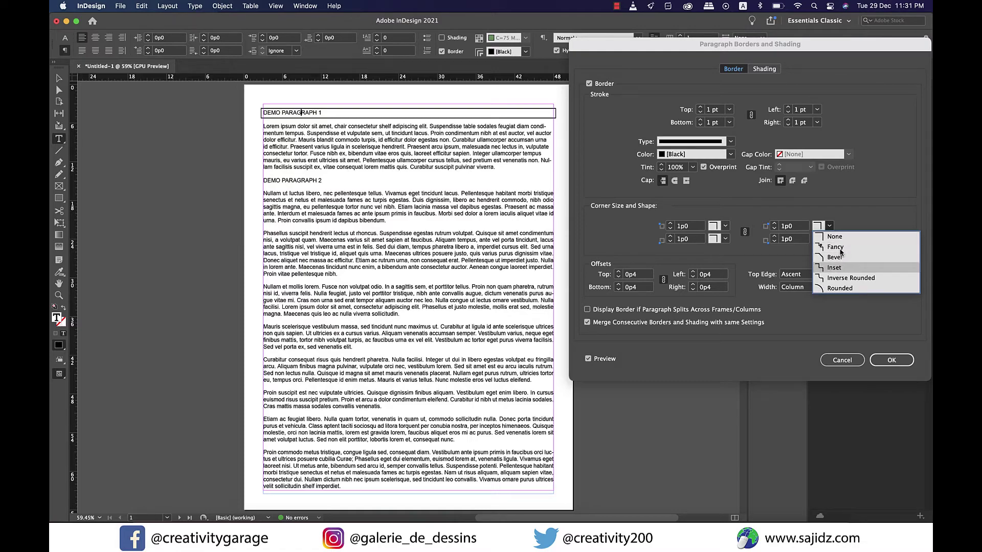
key("Return")
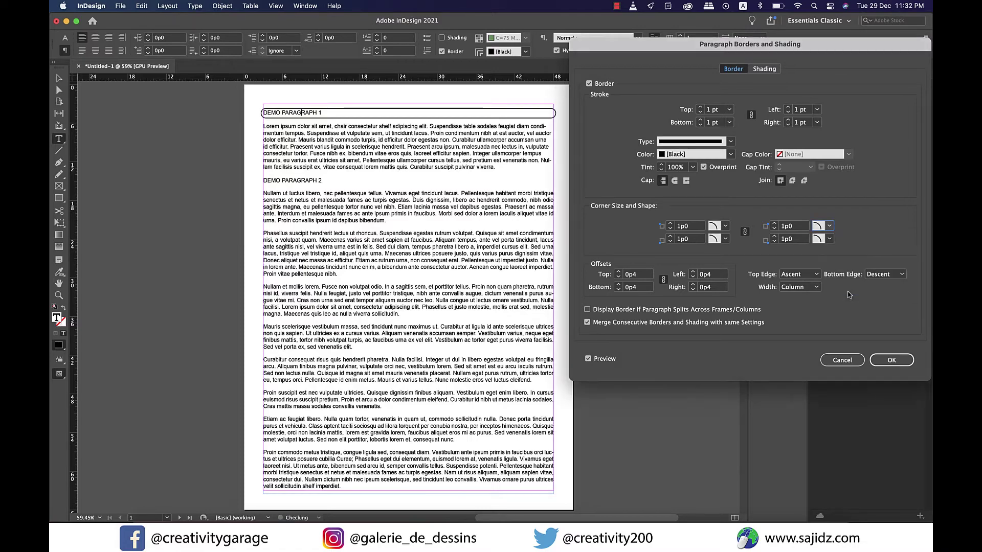
left_click(830, 226)
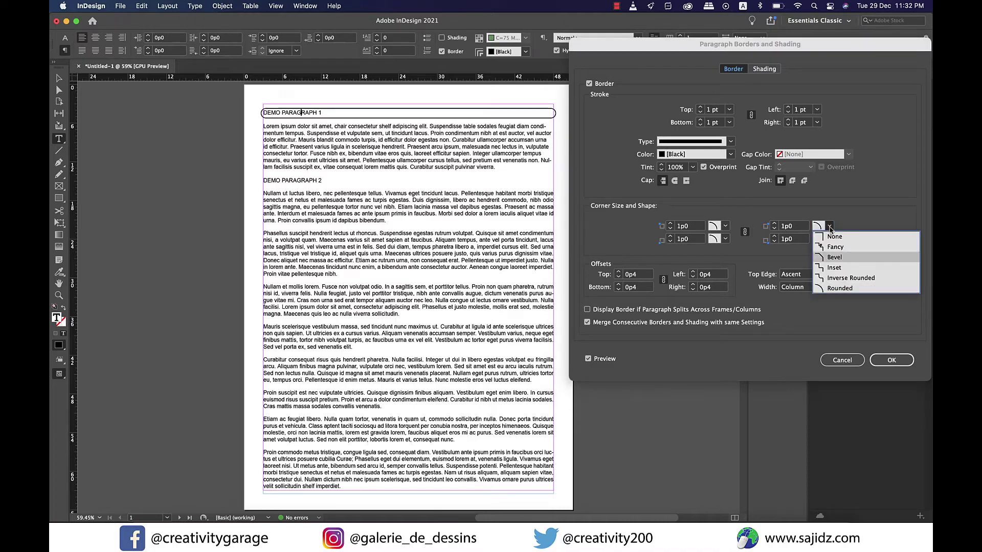
left_click(837, 268)
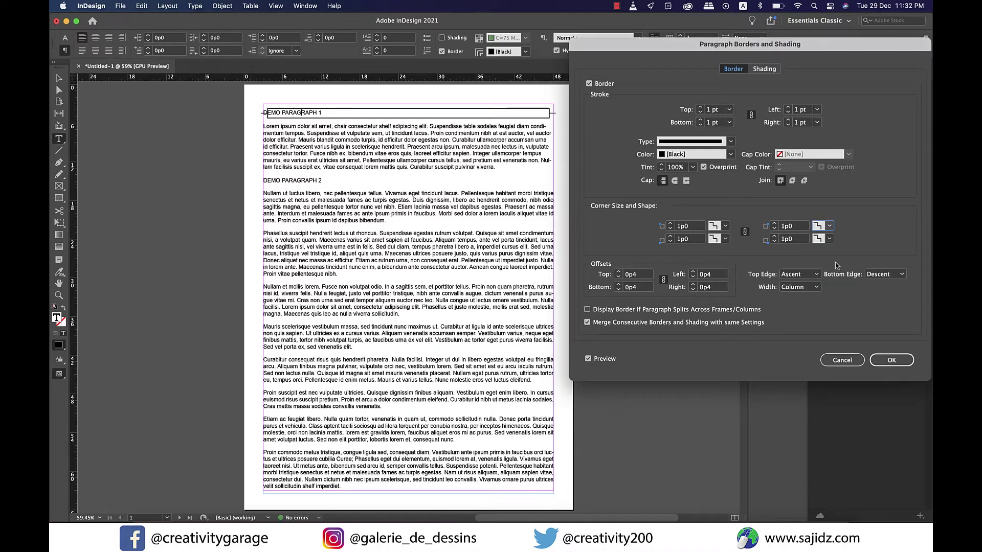
left_click(828, 226)
left_click(831, 248)
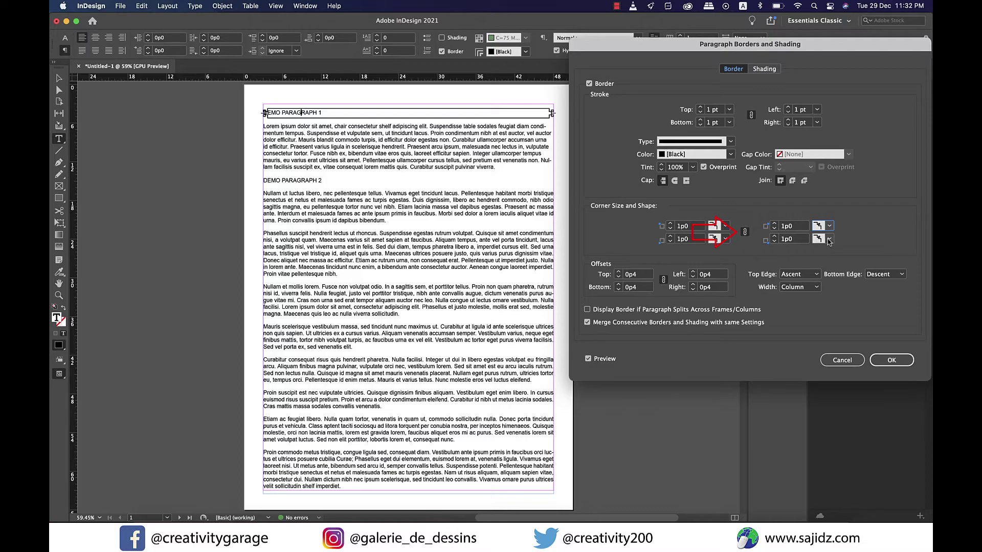
Step: Set the corners to none, unlink them, and make only the bottom-right corner Fancy
left_click(829, 242)
left_click(830, 250)
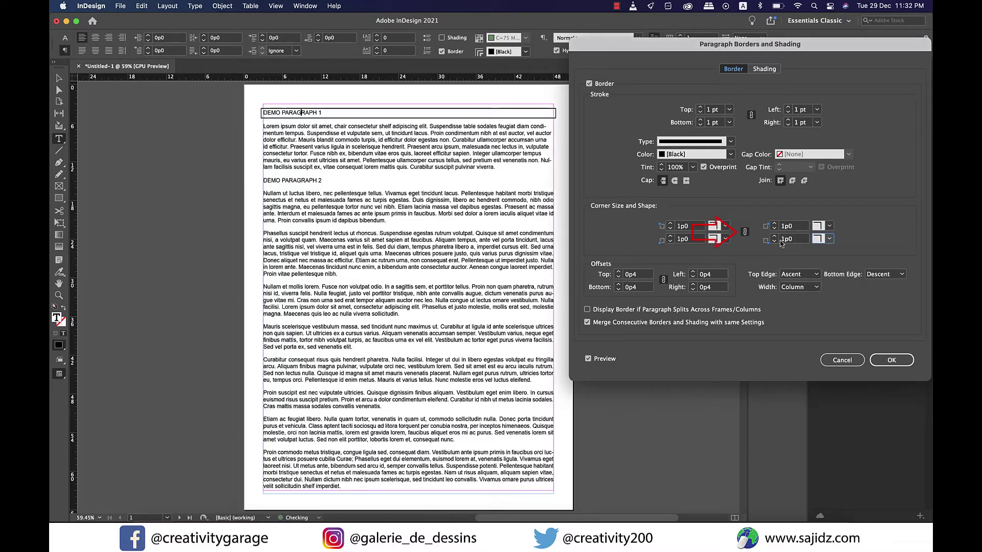
left_click(745, 233)
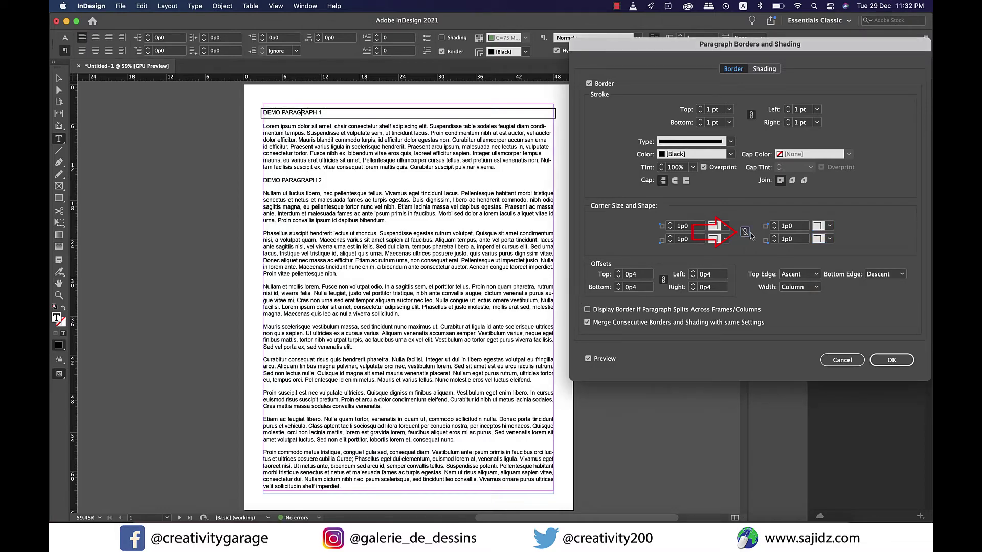
left_click(830, 241)
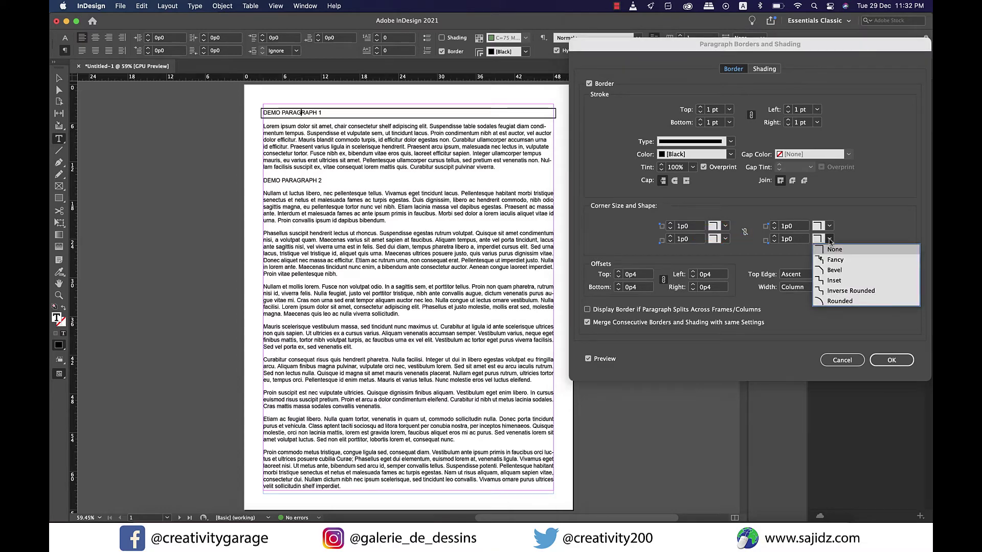
left_click(838, 259)
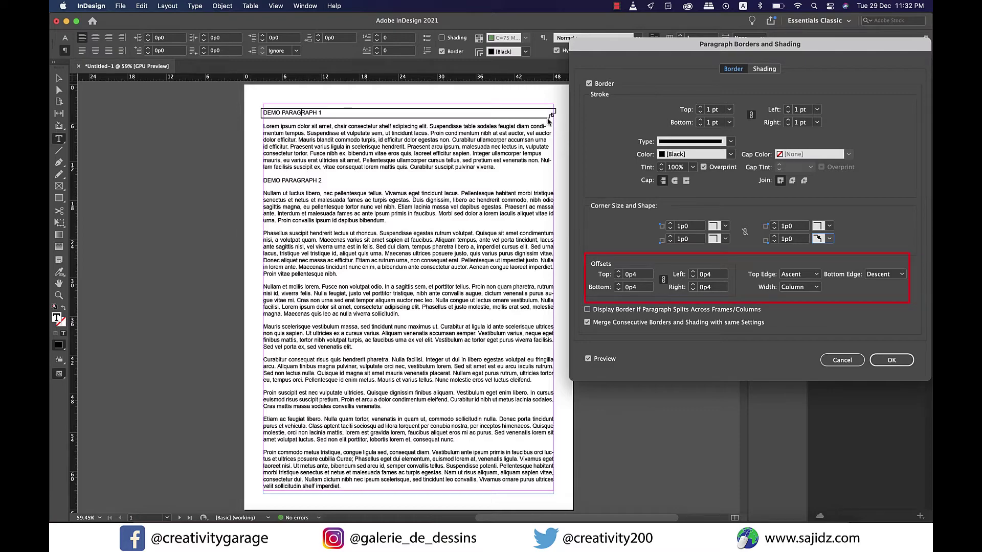
Step: Raise all border offsets to 0p6, unlink them, and widen the right offset
left_click(618, 272)
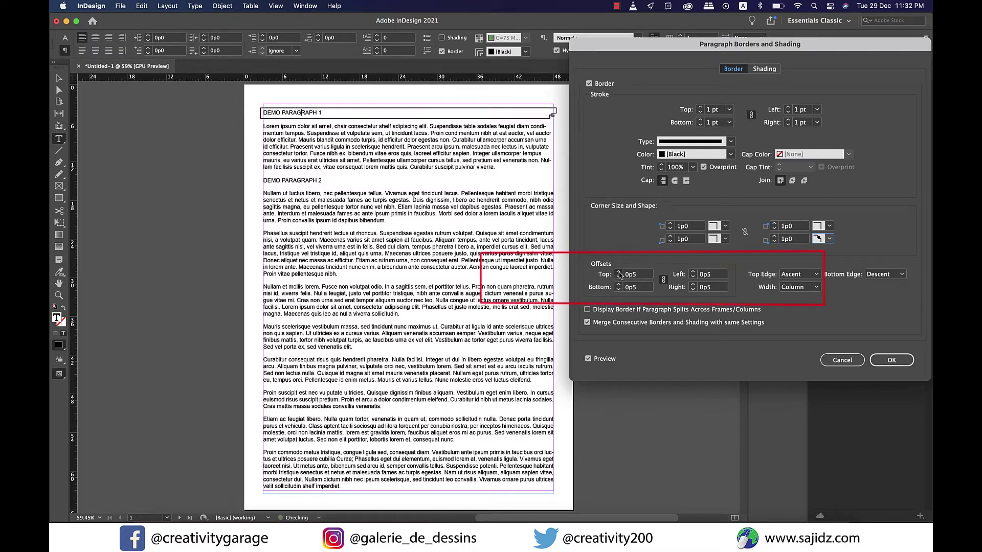
left_click(619, 272)
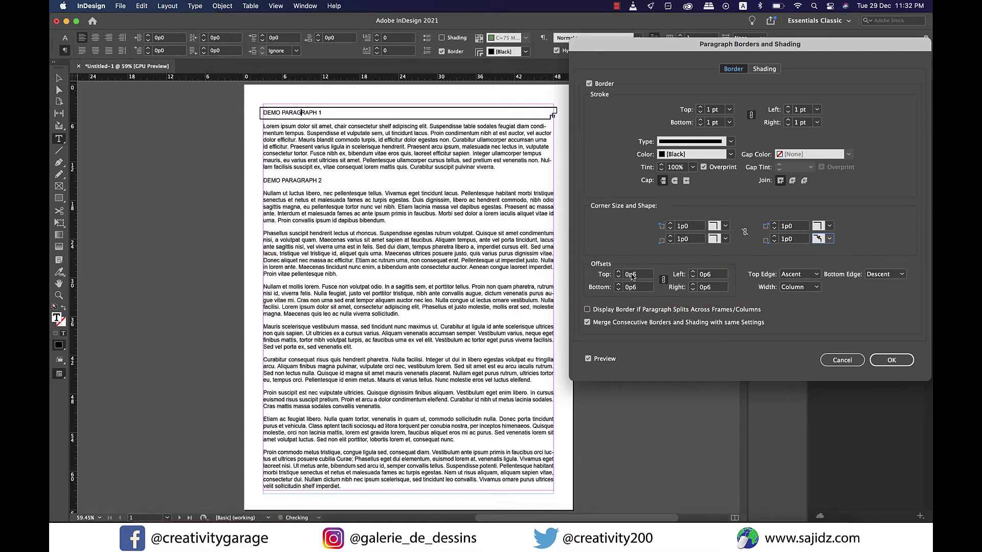
left_click(664, 279)
left_click(692, 285)
left_click(693, 286)
left_click(693, 285)
Step: Bring the right offset back down and switch the heading border off
left_click(693, 285)
left_click(693, 290)
left_click(693, 290)
left_click(693, 290)
left_click(693, 290)
left_click(693, 290)
left_click(693, 290)
left_click(589, 83)
Step: Turn on C=100 M=0 Y=0 K=0 shading at 50% tint behind DEMO PARAGRAPH 1
left_click(769, 70)
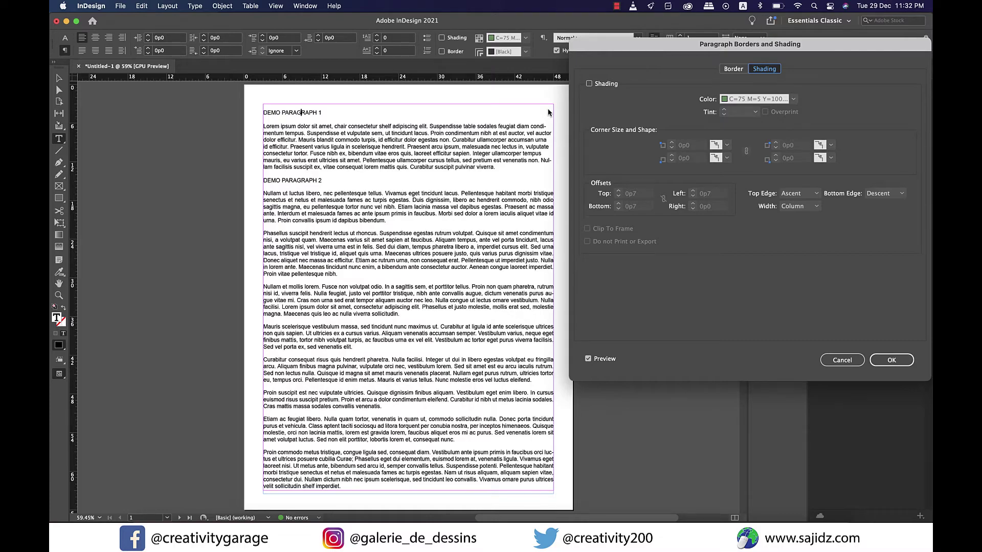
left_click(589, 83)
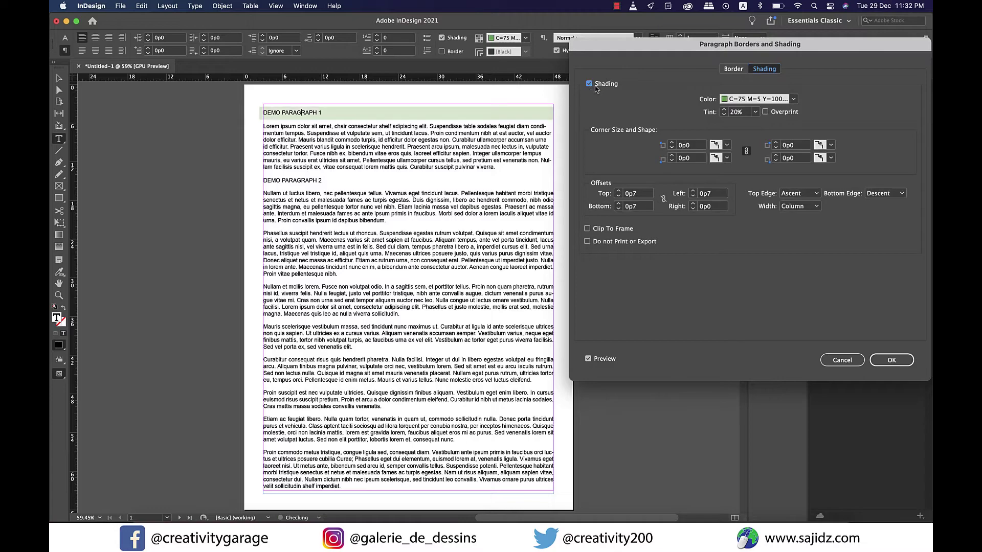
left_click(785, 101)
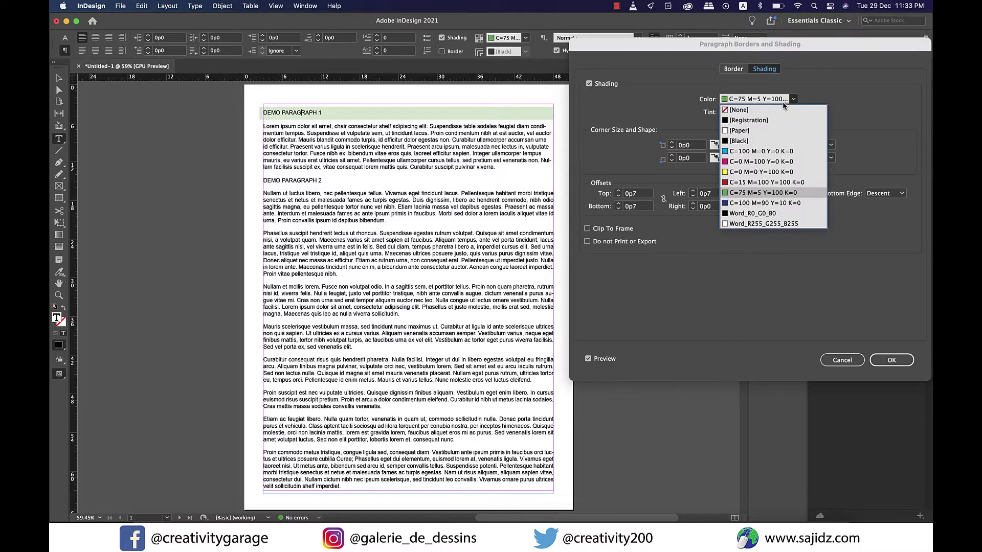
left_click(749, 152)
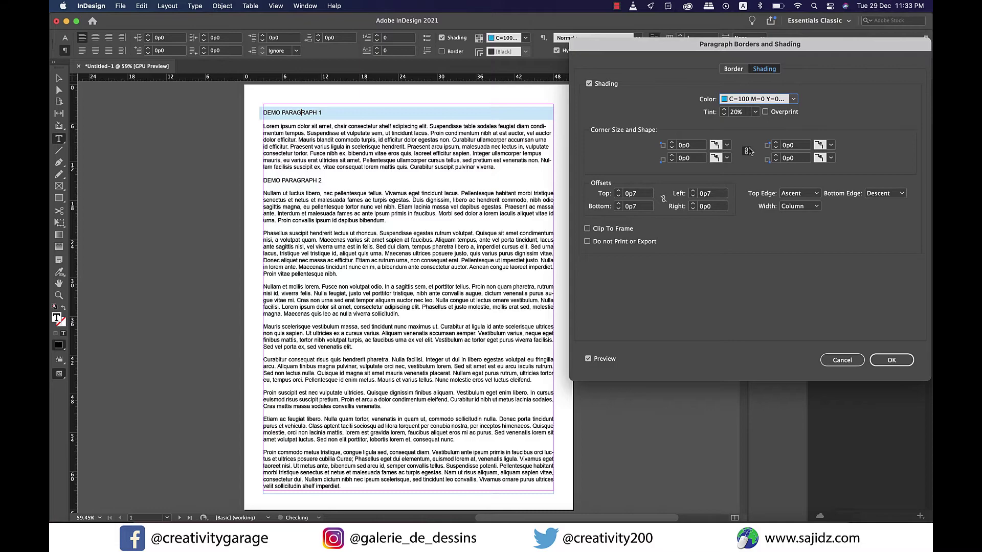
left_click(738, 114)
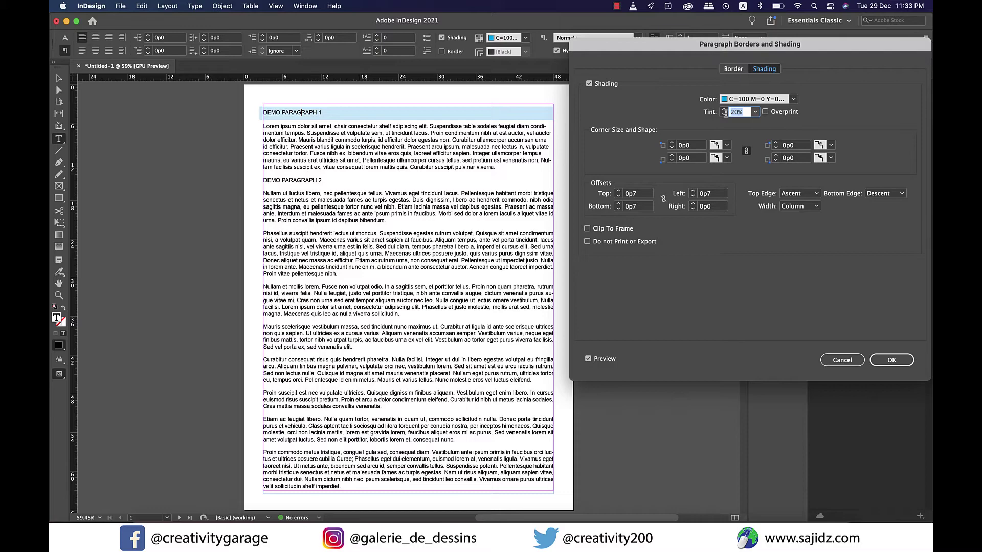
type("50")
left_click(714, 194)
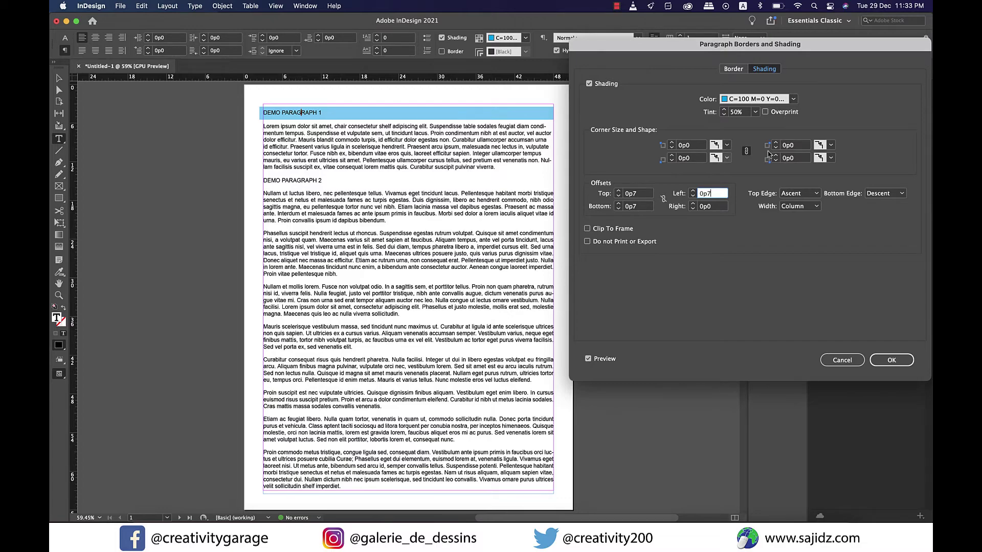
Step: Enlarge the shading's corner size step by step up to 1p1
left_click(830, 146)
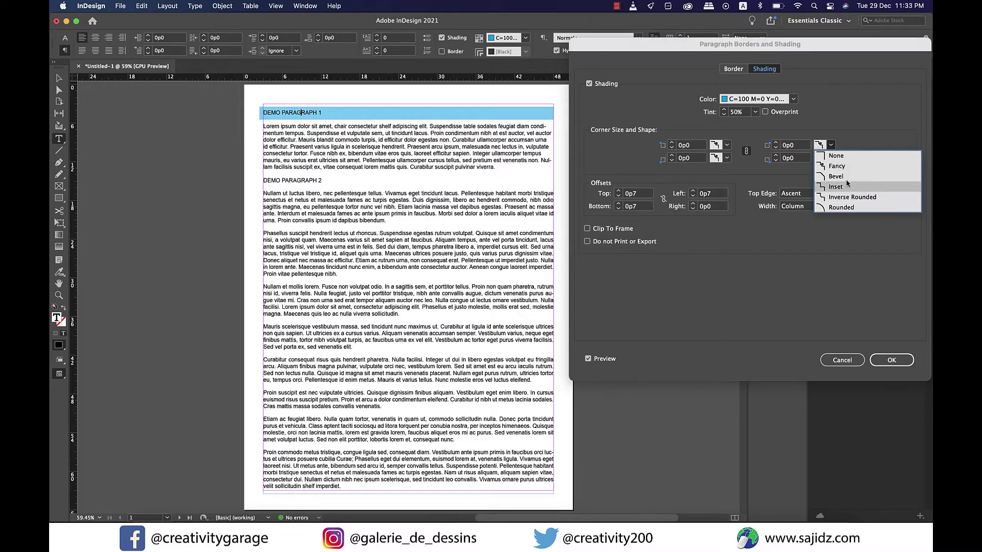
left_click(756, 173)
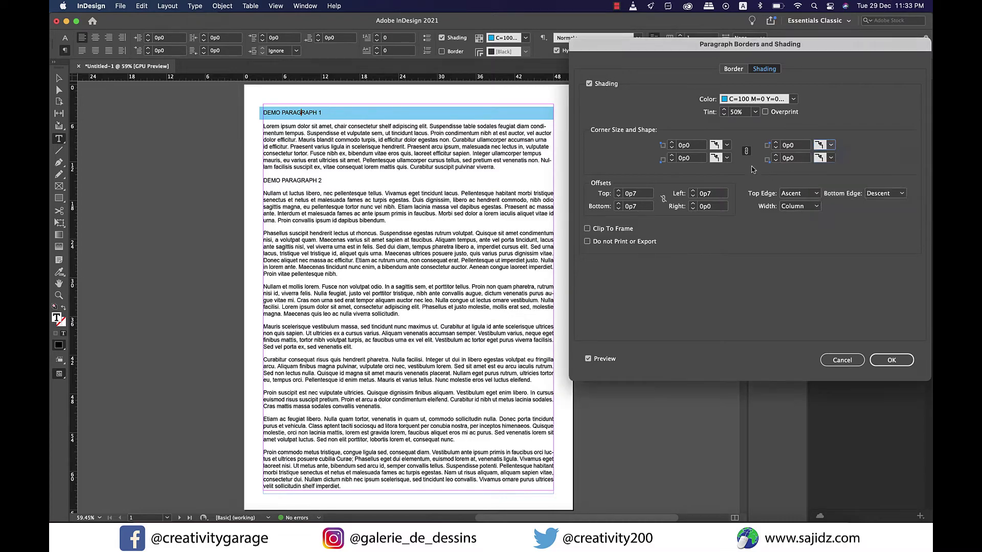
left_click(672, 144)
left_click(672, 144)
left_click(671, 145)
left_click(672, 144)
left_click(672, 145)
left_click(672, 144)
left_click(672, 144)
left_click(672, 144)
left_click(672, 144)
Step: Shrink the shading corner size back down to 0p1
left_click(671, 150)
left_click(672, 151)
left_click(671, 151)
left_click(671, 151)
left_click(672, 151)
left_click(671, 151)
left_click(746, 152)
Step: Unlink the corner sizes and set the bottom-right corner to 0p0
left_click(831, 159)
left_click(831, 160)
left_click(776, 156)
left_click(776, 156)
left_click(777, 161)
left_click(776, 161)
Step: Set linked shading offsets to 0p11, then unlink and narrow Left to 0p7 and Right to 0p8
left_click(663, 199)
left_click(618, 191)
left_click(619, 192)
left_click(618, 192)
left_click(618, 191)
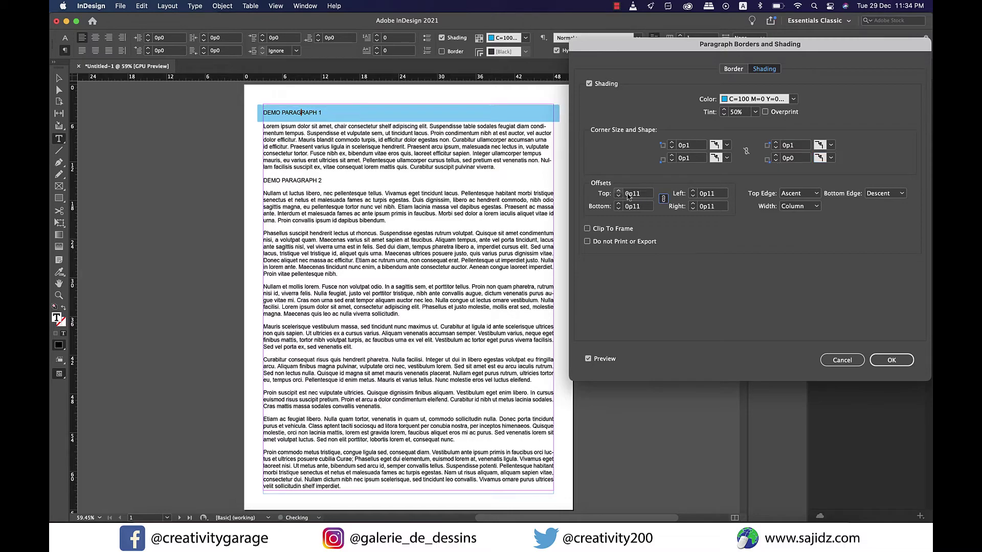
left_click(664, 200)
left_click(693, 196)
left_click(693, 196)
left_click(693, 196)
left_click(693, 196)
left_click(692, 209)
left_click(693, 209)
left_click(692, 208)
Step: Apply the heading shading and turn on green shading for the first body paragraph
left_click(892, 360)
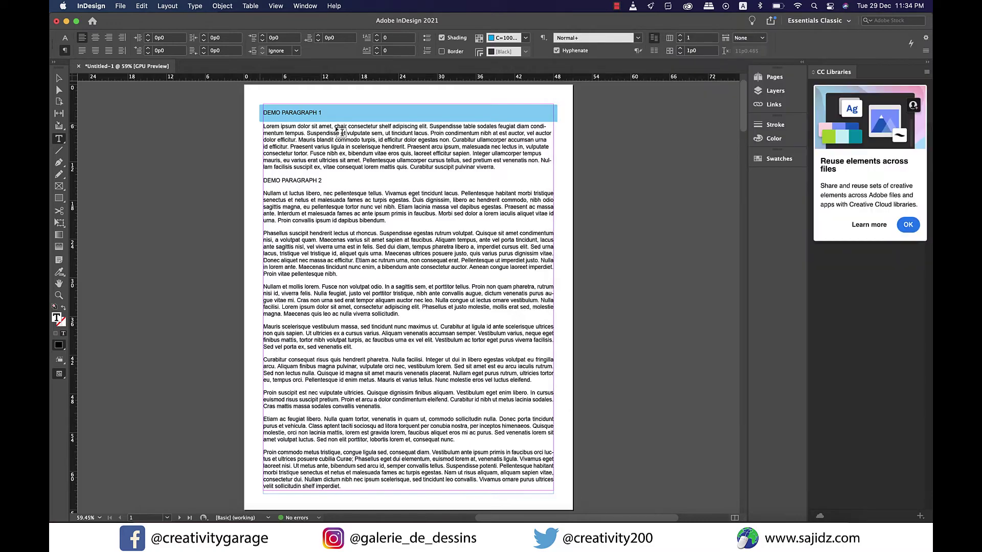
left_click(342, 132)
mouse_move(263, 127)
left_mouse_down()
mouse_move(511, 156)
mouse_move(432, 167)
mouse_move(537, 167)
left_mouse_up()
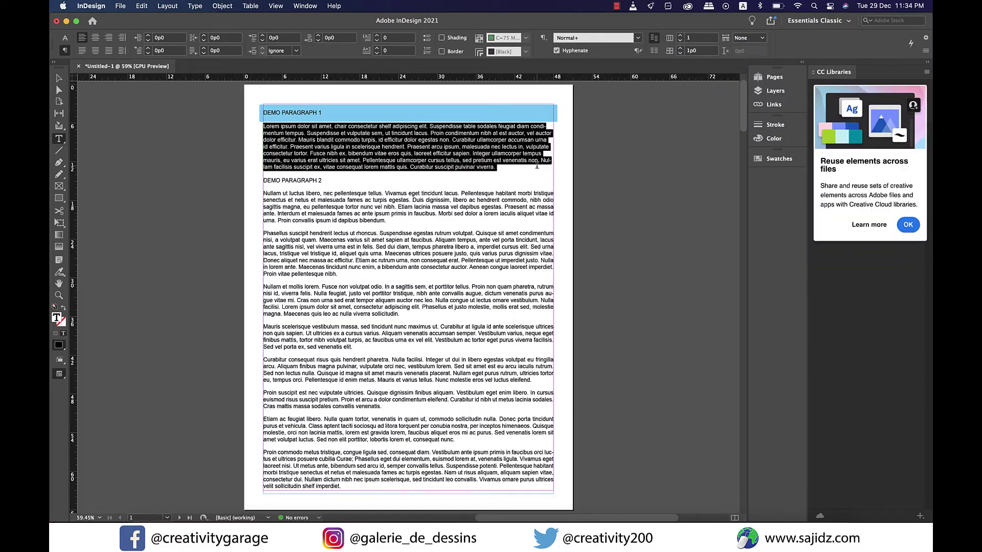
left_click(442, 38)
left_click(487, 169)
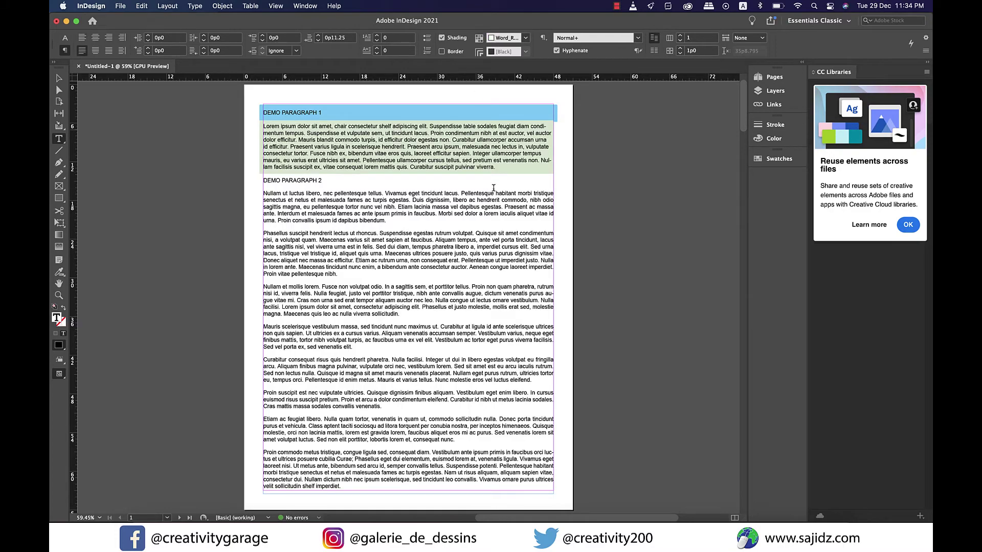
Step: Add empty lines inside DEMO PARAGRAPH 1, then remove them again
left_click(330, 113)
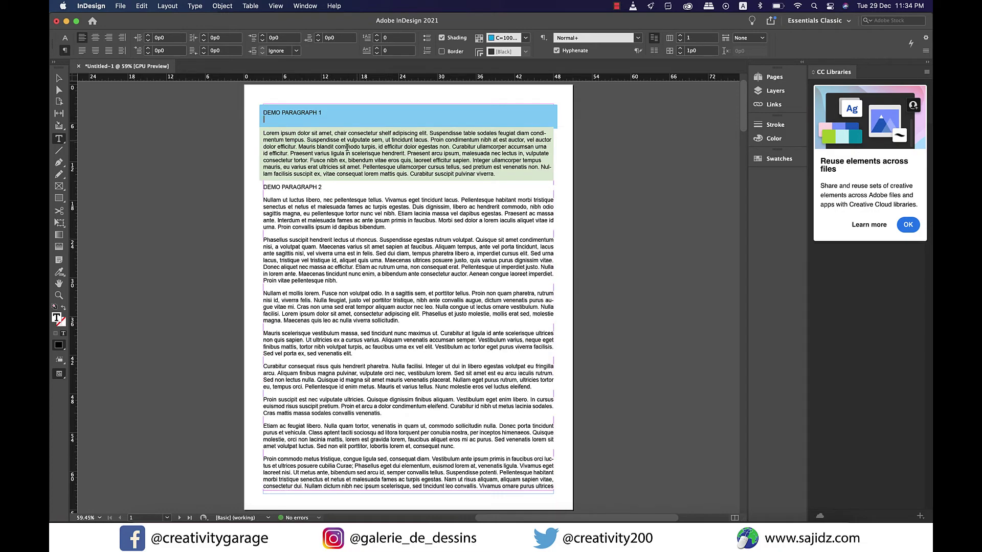
key("Return")
key("Return")
key("Return")
key("Return")
key("Return")
key("Return")
key("Return")
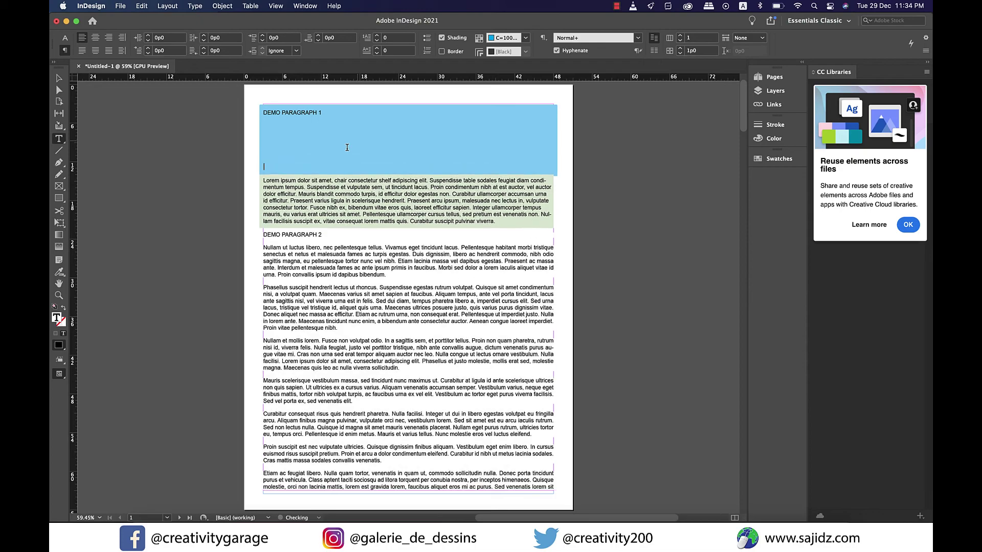
key("BackSpace")
key("BackSpace")
key("BackSpace")
key("BackSpace")
key("BackSpace")
key("BackSpace")
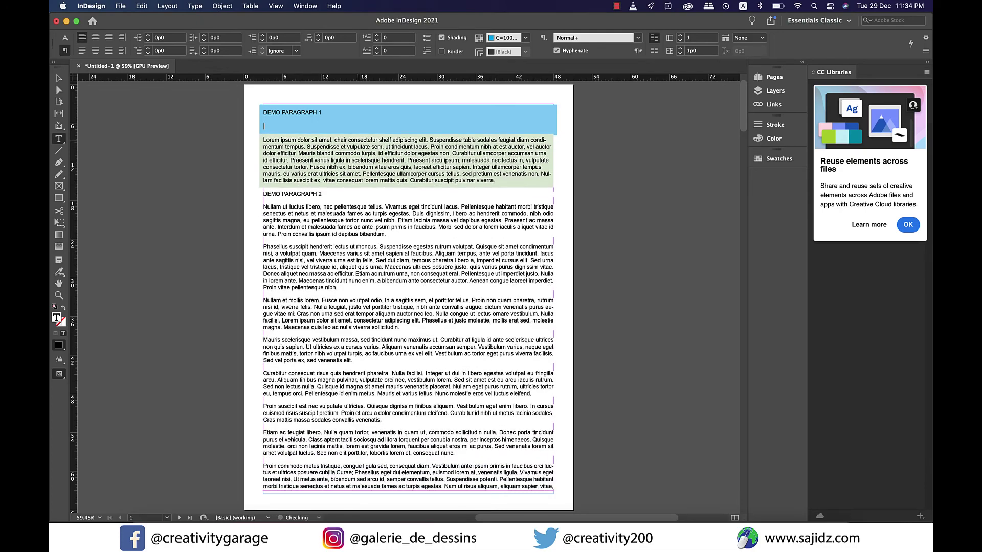
key("BackSpace")
key("BackSpace")
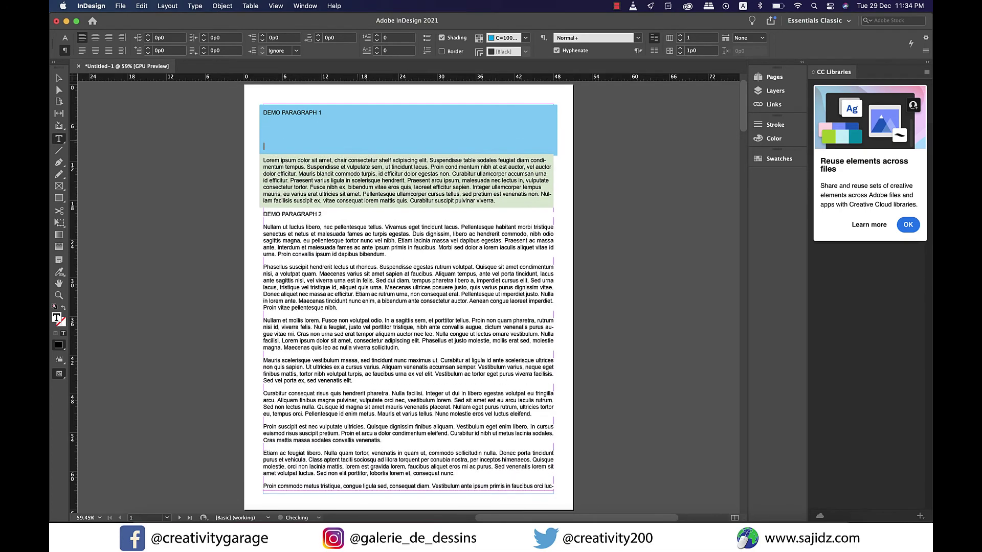
triple_click(347, 150)
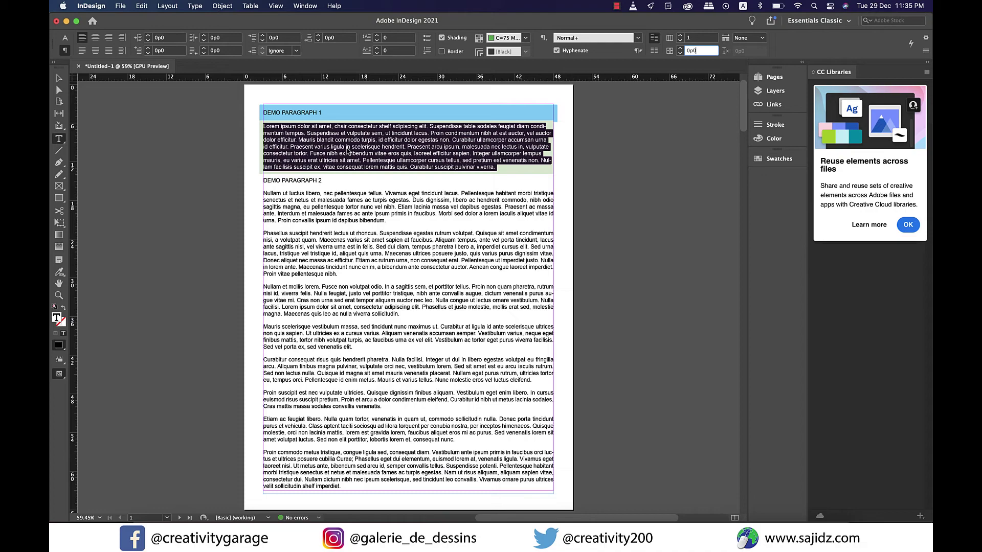
Step: Raise Space Before of the green paragraph to 1p3
left_click(262, 35)
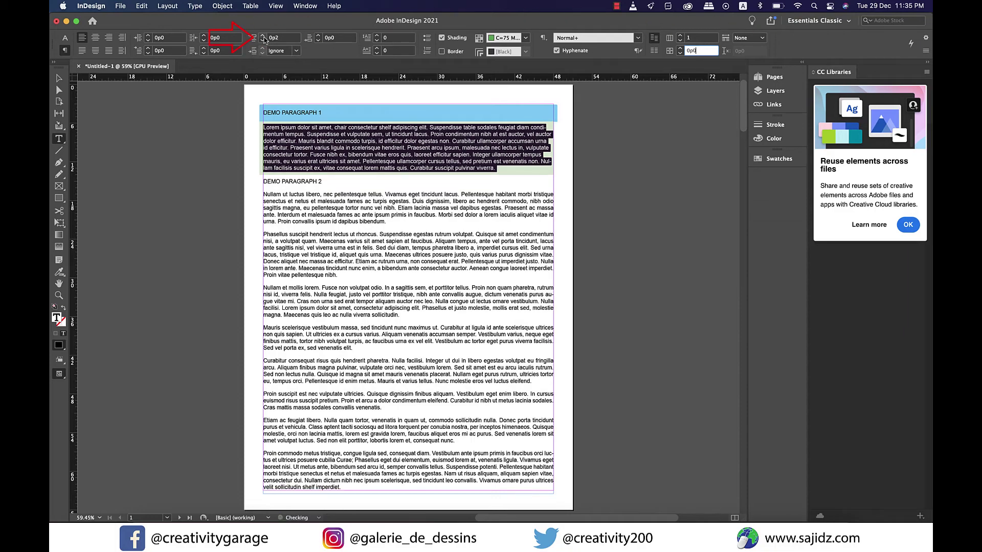
left_click(263, 36)
left_click(263, 36)
left_click(263, 35)
left_click(262, 36)
left_click(263, 36)
left_click(263, 36)
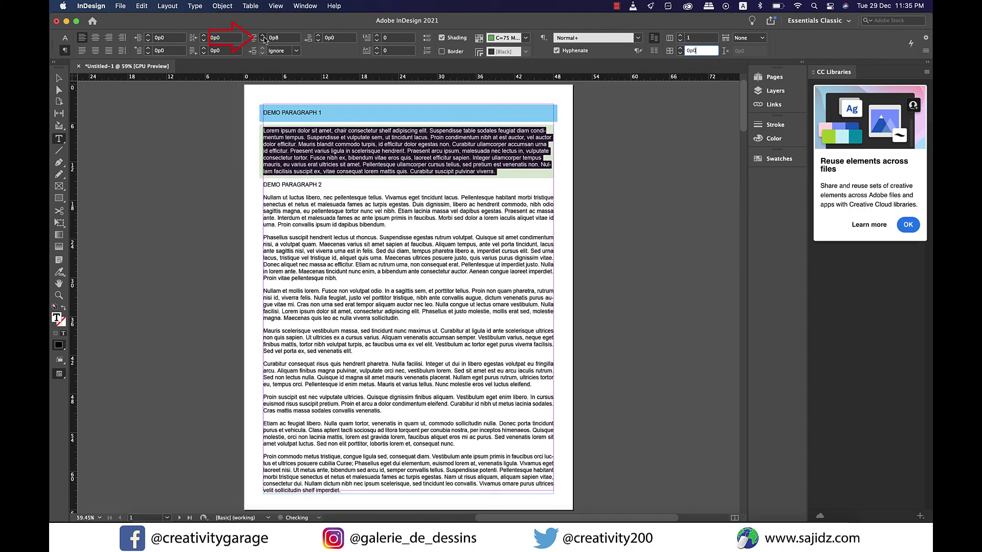
left_click(263, 35)
left_click(263, 36)
left_click(263, 36)
left_click(262, 36)
left_click(263, 36)
left_click(262, 36)
left_click(263, 36)
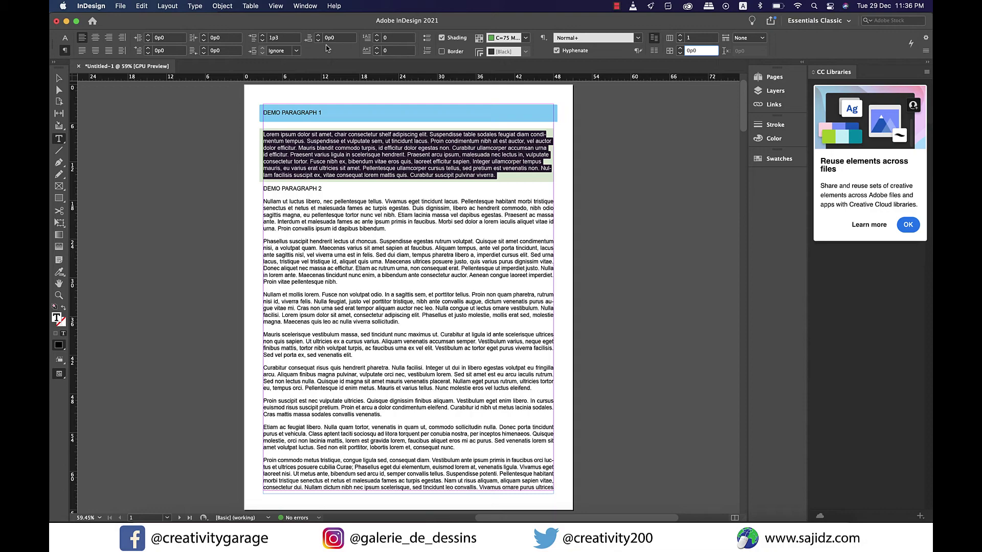
Step: Set Space After of the green paragraph to 0p8 and deselect it
left_click(318, 36)
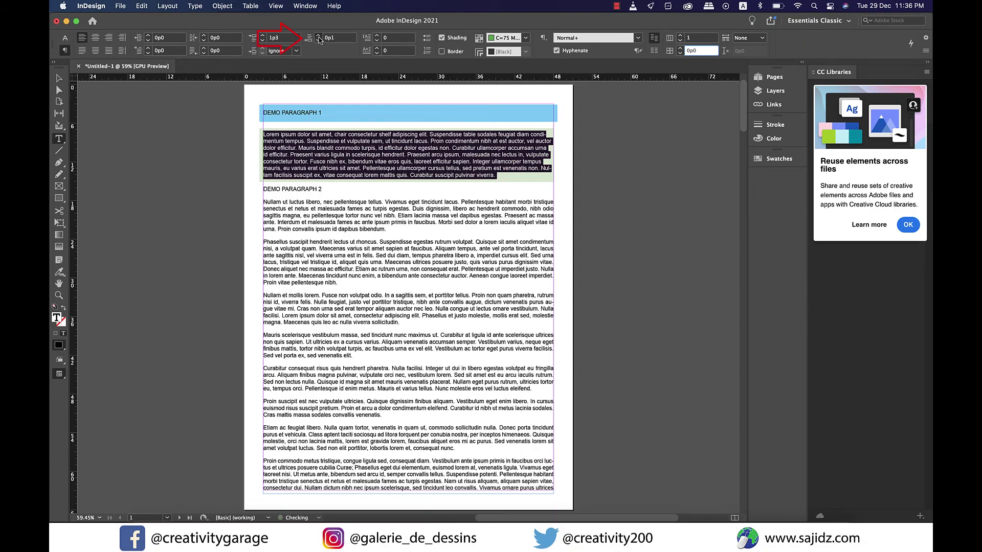
left_click(318, 36)
left_click(318, 35)
left_click(318, 35)
left_click(318, 36)
left_click(318, 36)
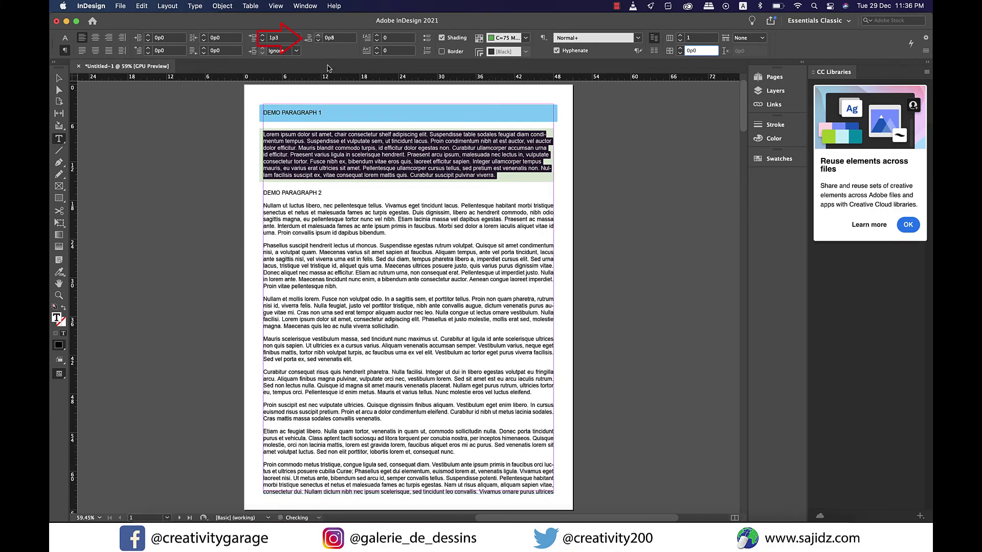
left_click(382, 239)
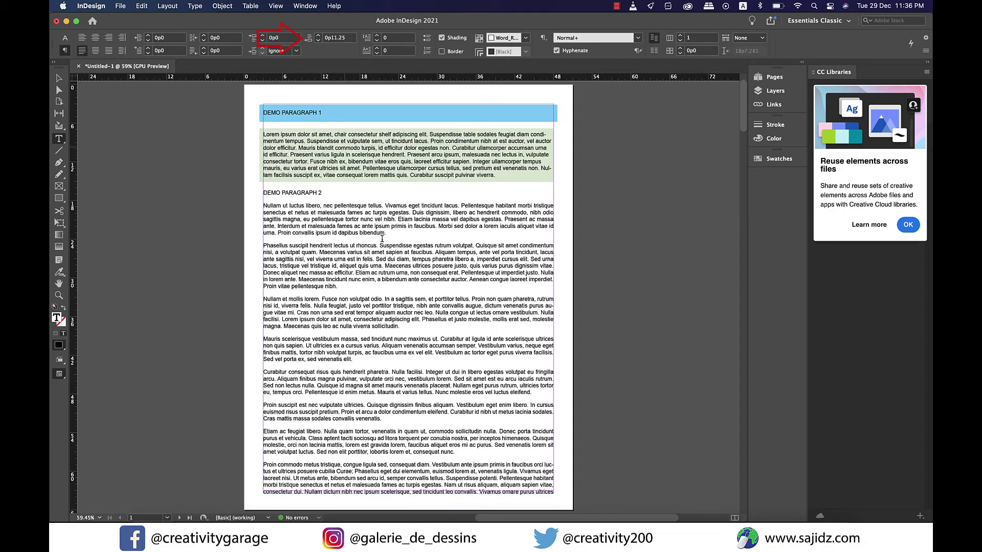
Step: Shade the DEMO PARAGRAPH 2 heading with the C=0 M=100 Y=0 K=0 magenta swatch
left_click_drag(322, 193, 246, 193)
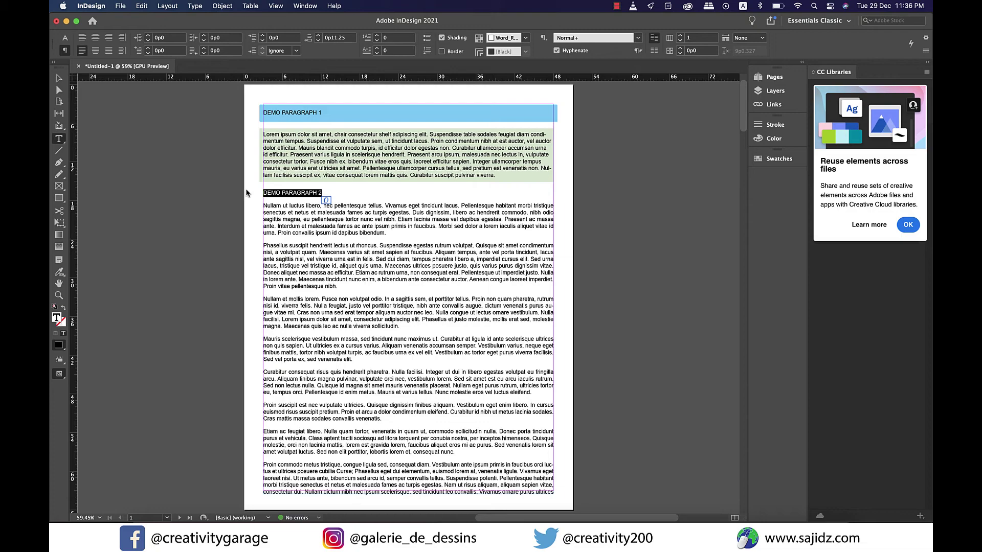
left_click(514, 40)
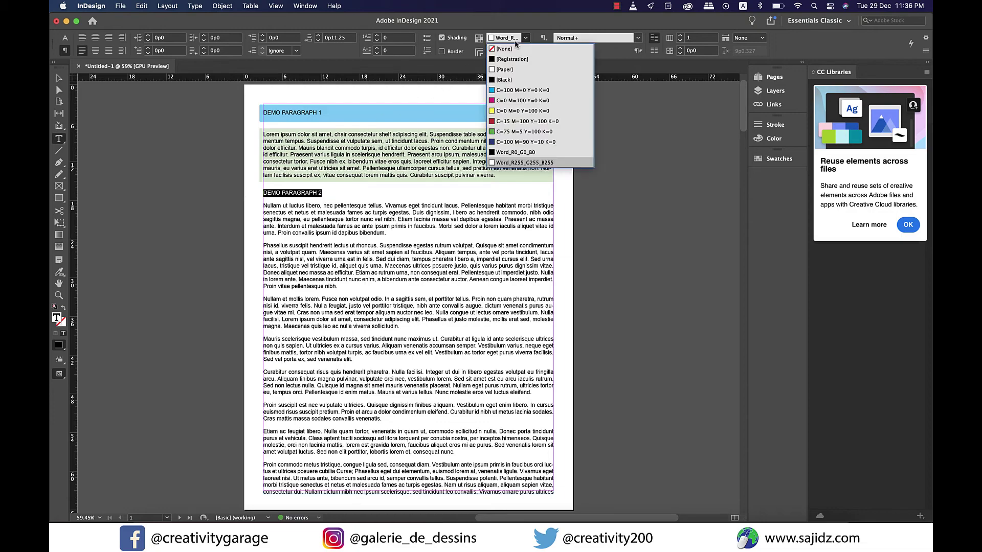
left_click(515, 104)
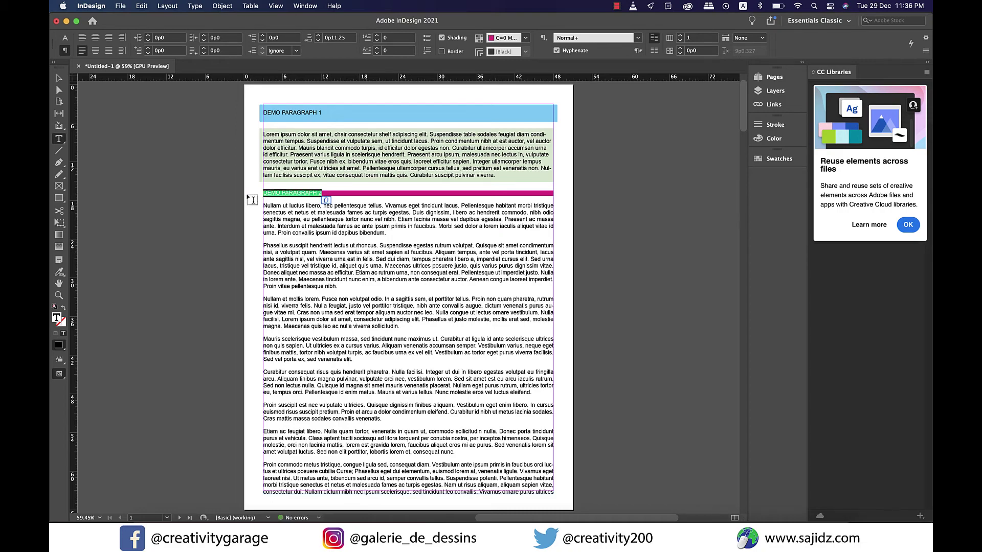
Step: Bring up the Paragraph Borders and Shading dialog from the Control panel menu
left_click(926, 53)
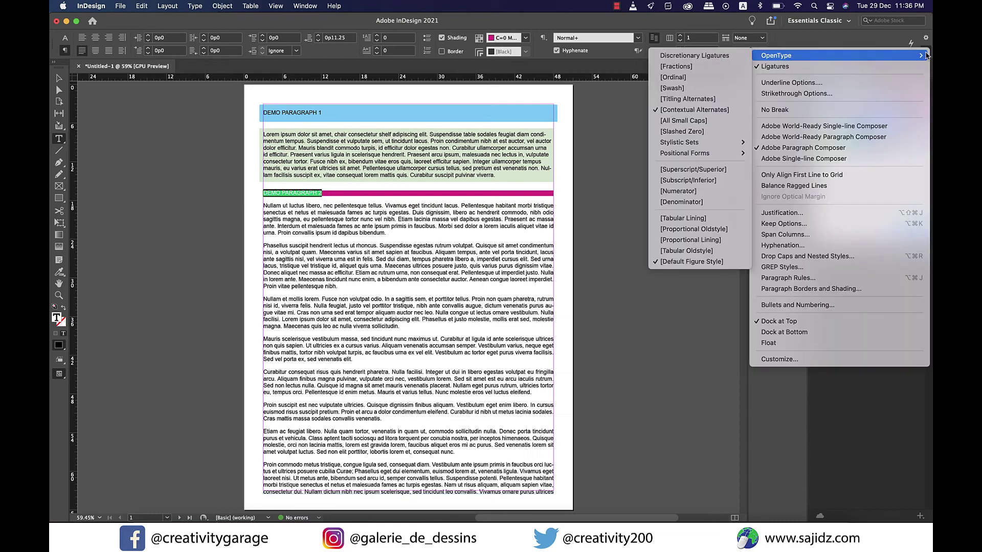
key("Down")
key("Down")
key("Down")
key("Down")
key("Down")
key("Down")
key("Down")
key("Down")
key("Down")
key("Down")
key("Down")
key("Down")
key("Down")
key("Down")
key("Down")
key("Down")
key("Down")
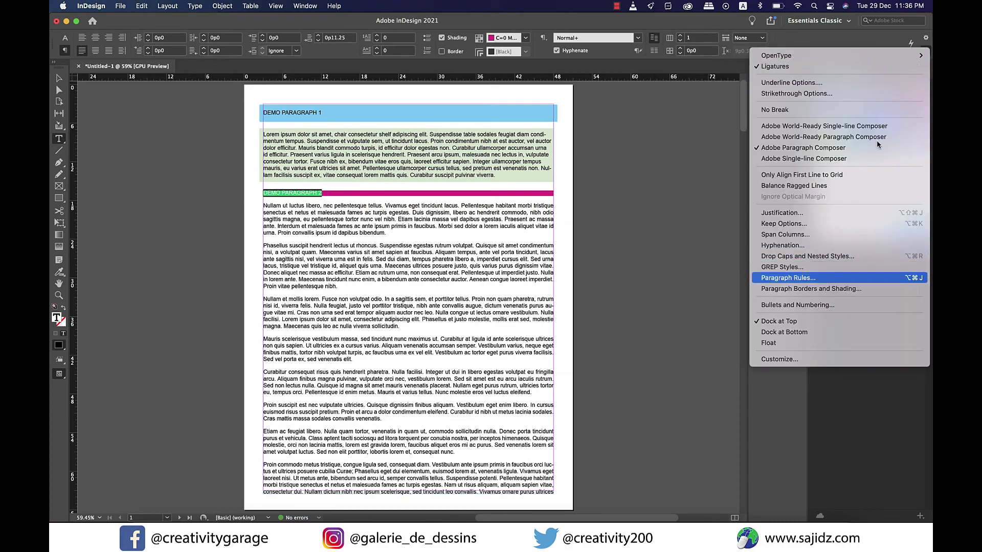
left_click(797, 289)
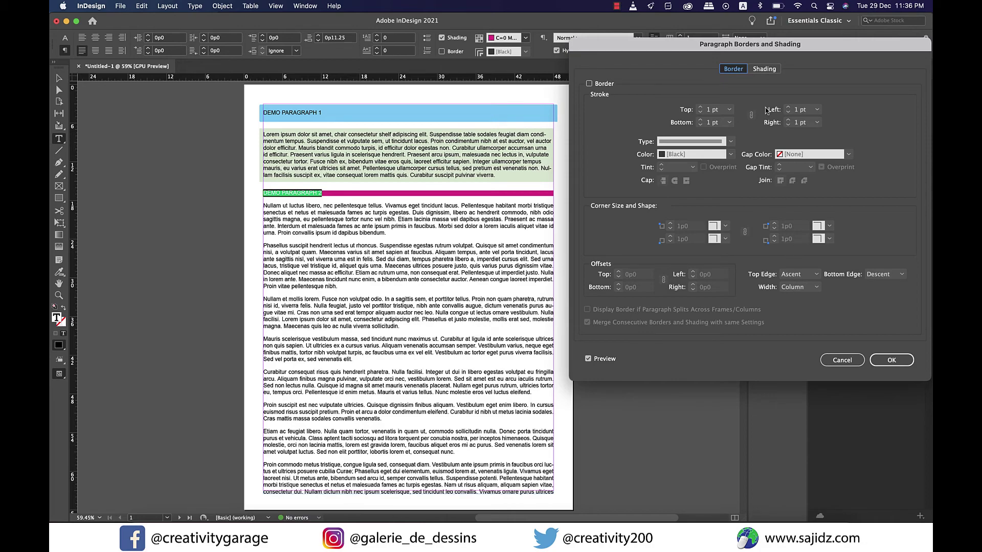
Step: On the Shading tab, increase the linked shading offsets to 0p9 on all sides
left_click(761, 70)
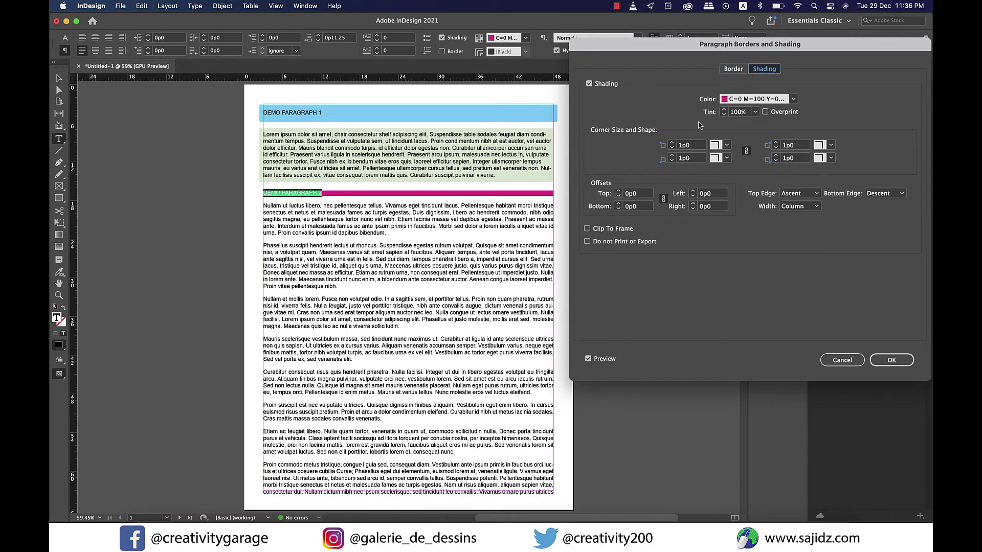
left_click(619, 191)
left_click(618, 191)
left_click(619, 192)
left_click(618, 192)
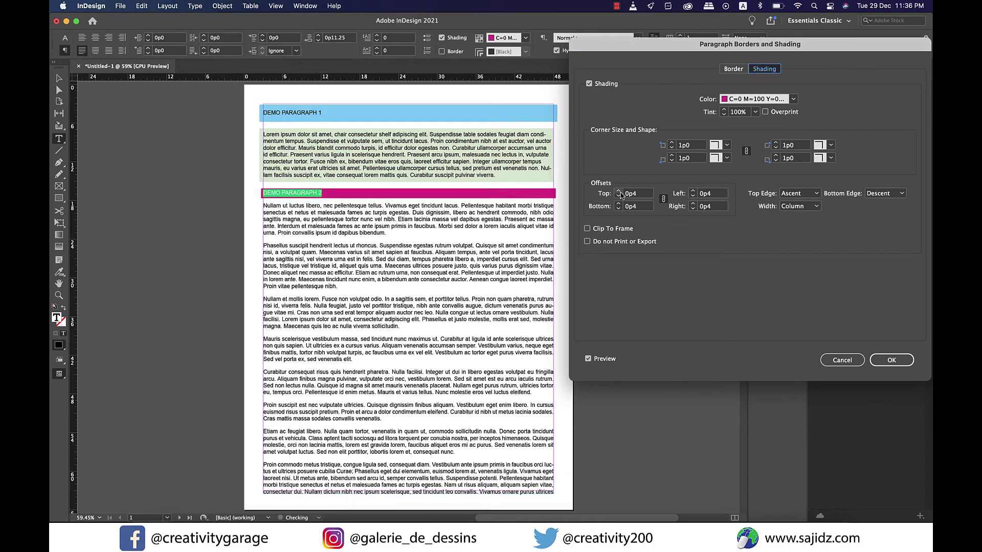
left_click(619, 191)
left_click(619, 191)
left_click(619, 192)
left_click(619, 192)
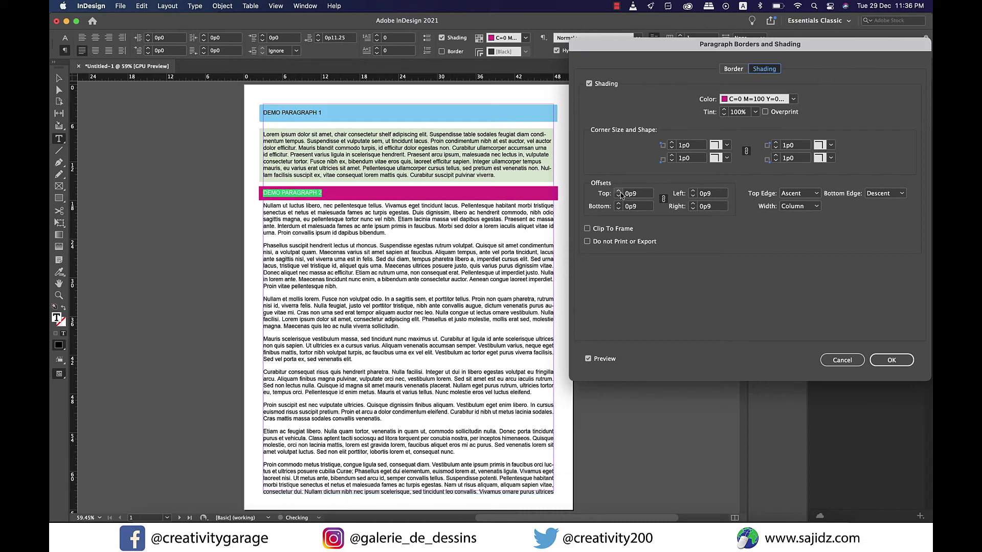
left_click(619, 192)
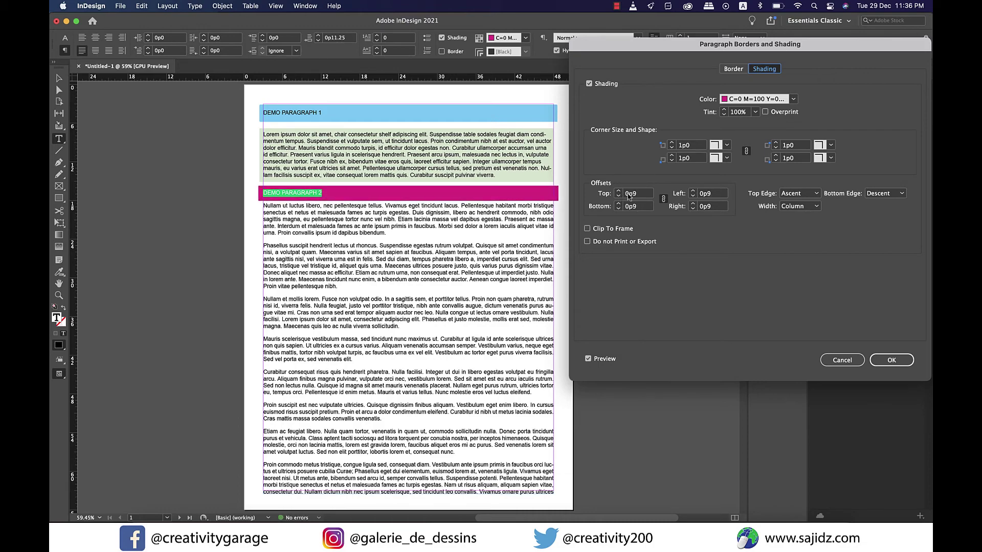
Step: Set the shading tint to 50%, confirm the dialog, and deselect the heading
left_click(749, 114)
type("50")
left_click(891, 360)
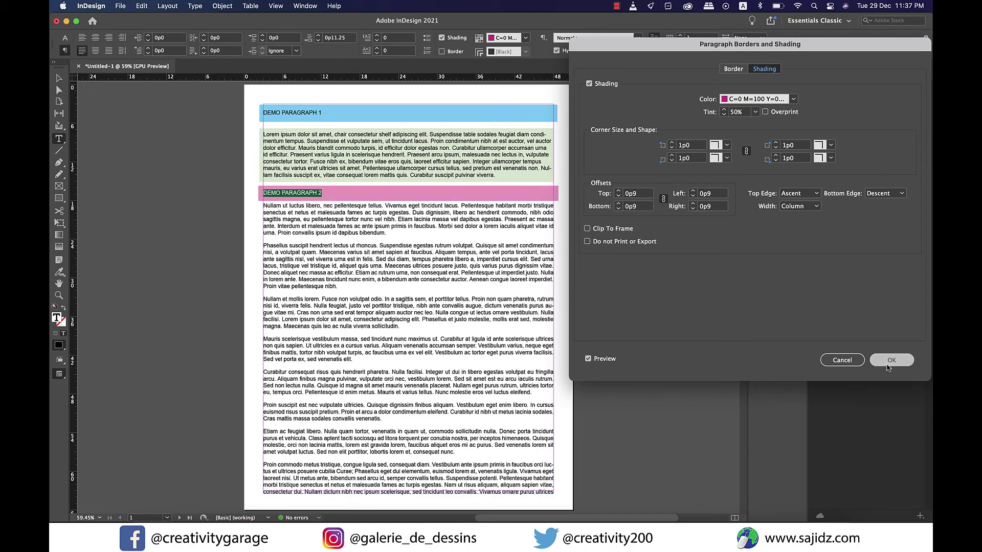
left_click(325, 212)
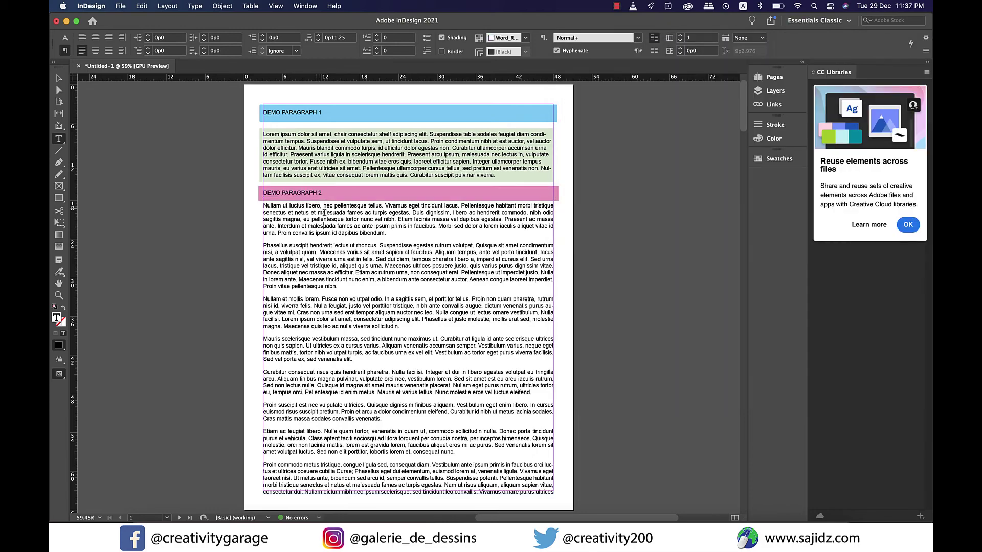
triple_click(329, 192)
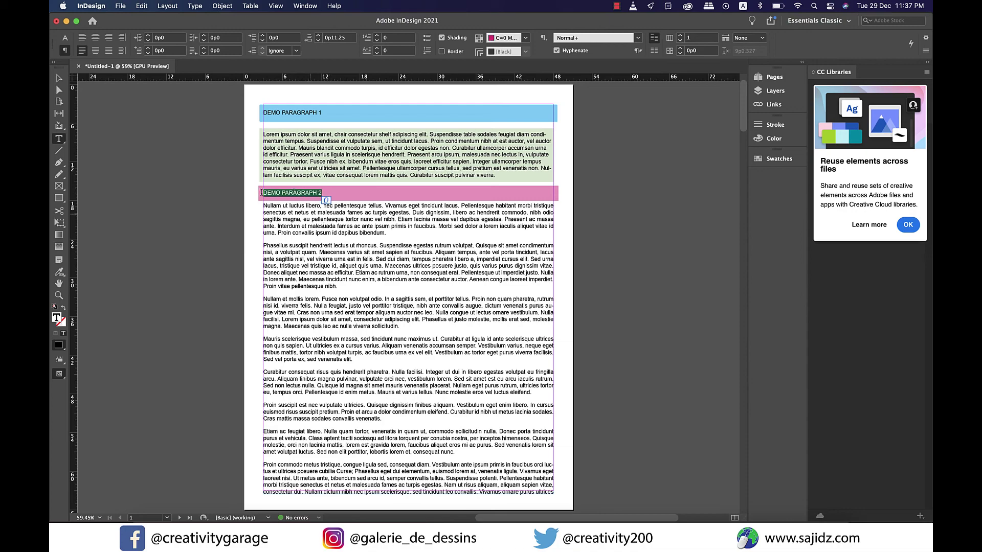